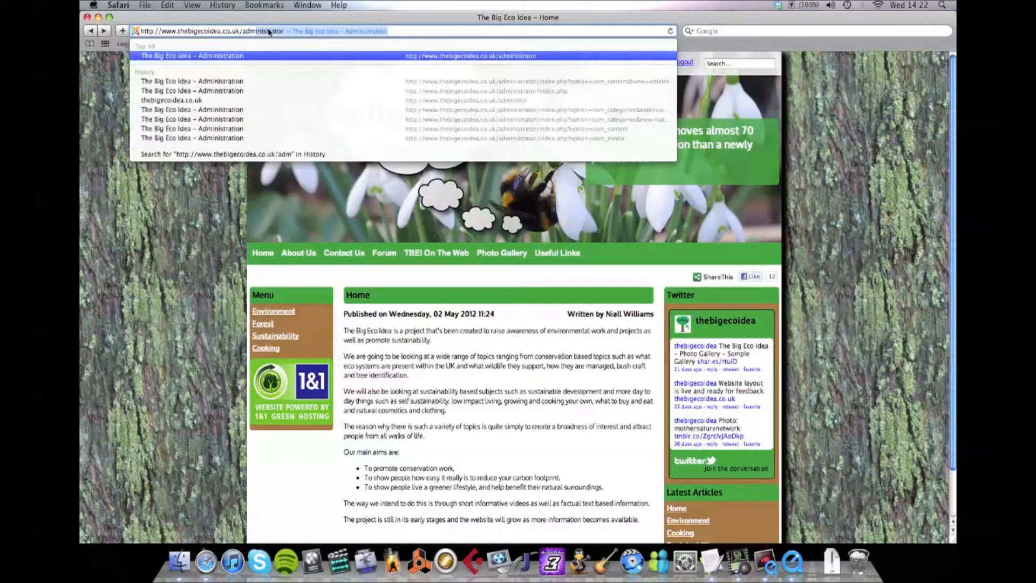
# - Open the site's Joomla administrator back end and start a new article from the Article Manager
pyautogui.press('Return')
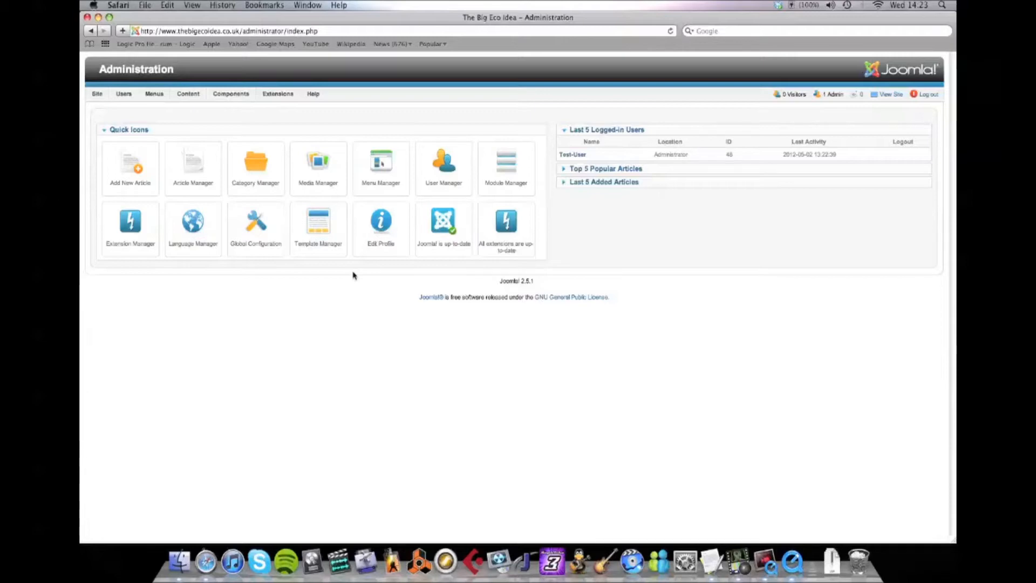
pyautogui.click(257, 164)
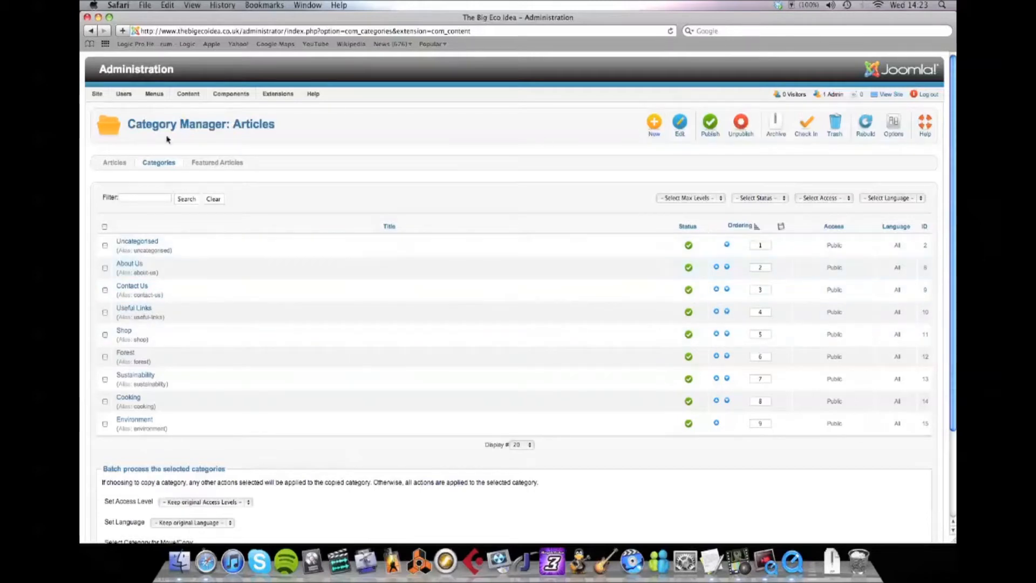
pyautogui.click(94, 32)
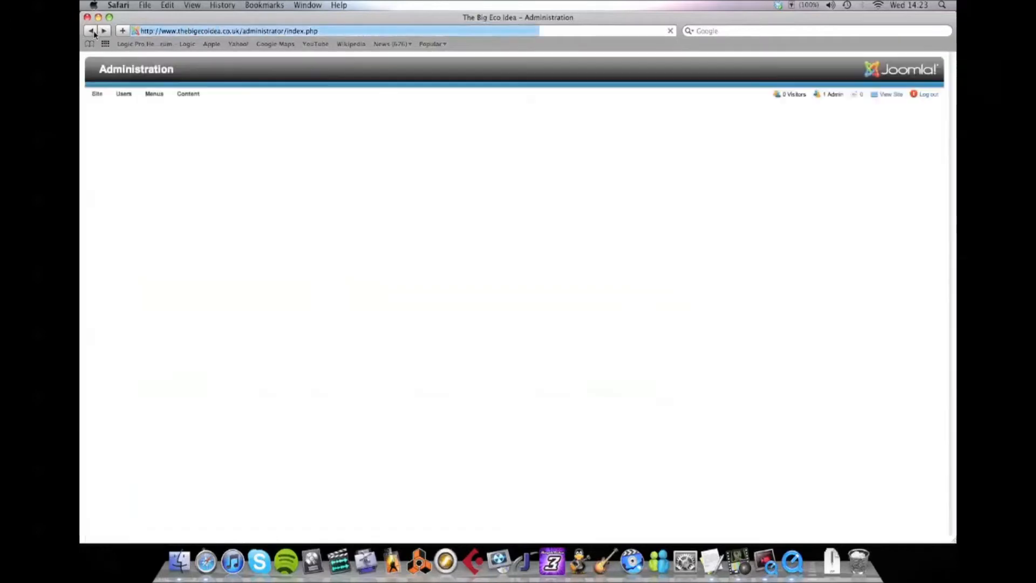
pyautogui.moveTo(152, 129)
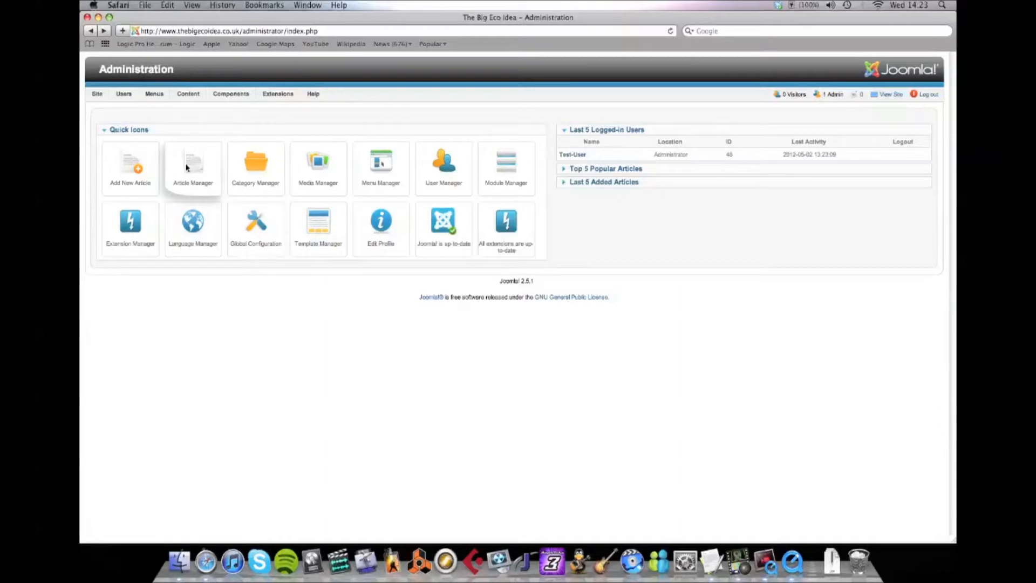
pyautogui.click(186, 167)
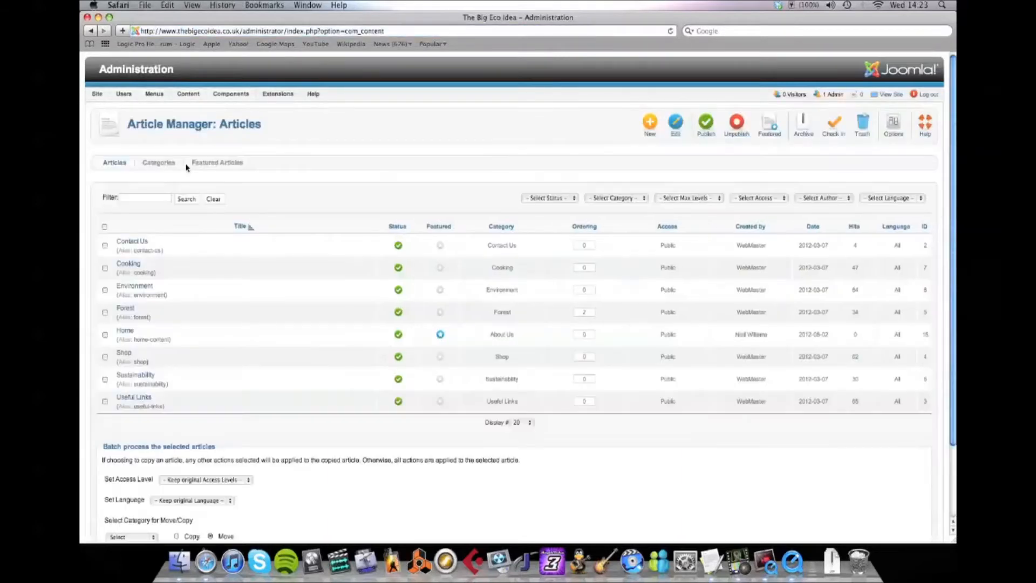
pyautogui.click(646, 123)
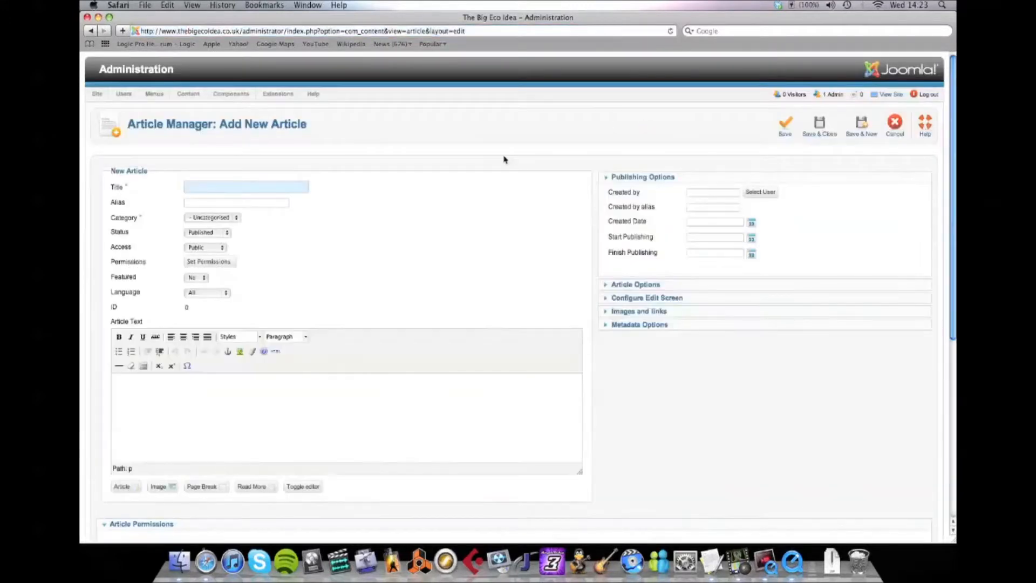
# - Switch to TextEdit and copy the About Us section of Home Page.doc, from the founder's name through the last paragraph
pyautogui.click(711, 561)
pyautogui.scroll(10, 410, 290)
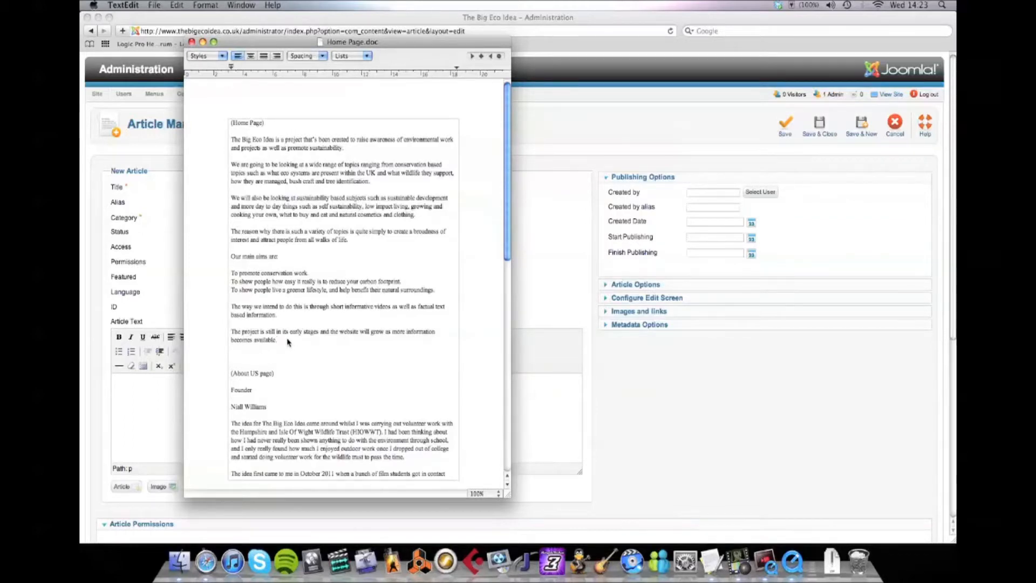
pyautogui.moveTo(285, 340); pyautogui.dragTo(177, 141)
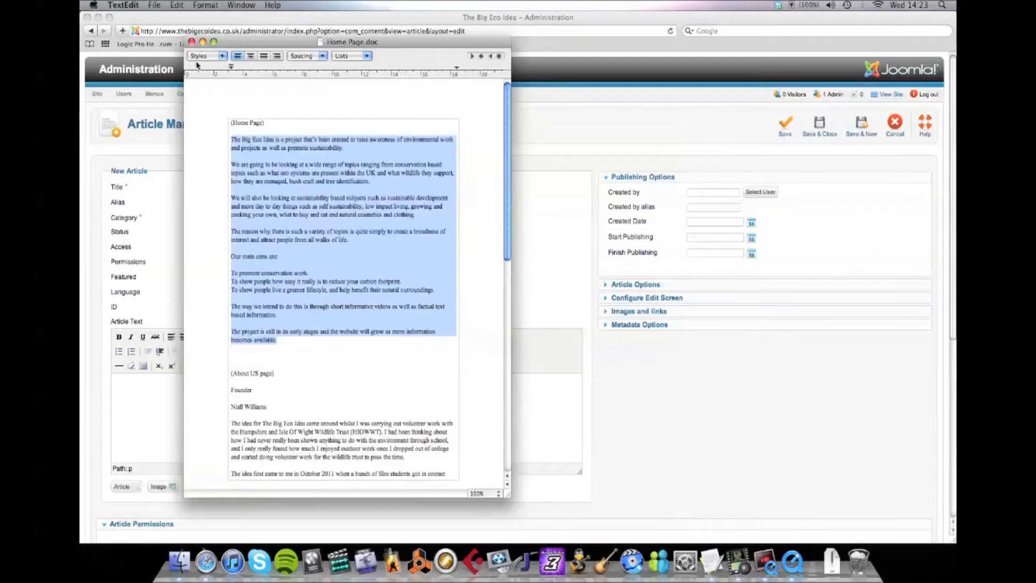
pyautogui.scroll(-5, 237, 186)
pyautogui.click(252, 241)
pyautogui.scroll(-4, 248, 237)
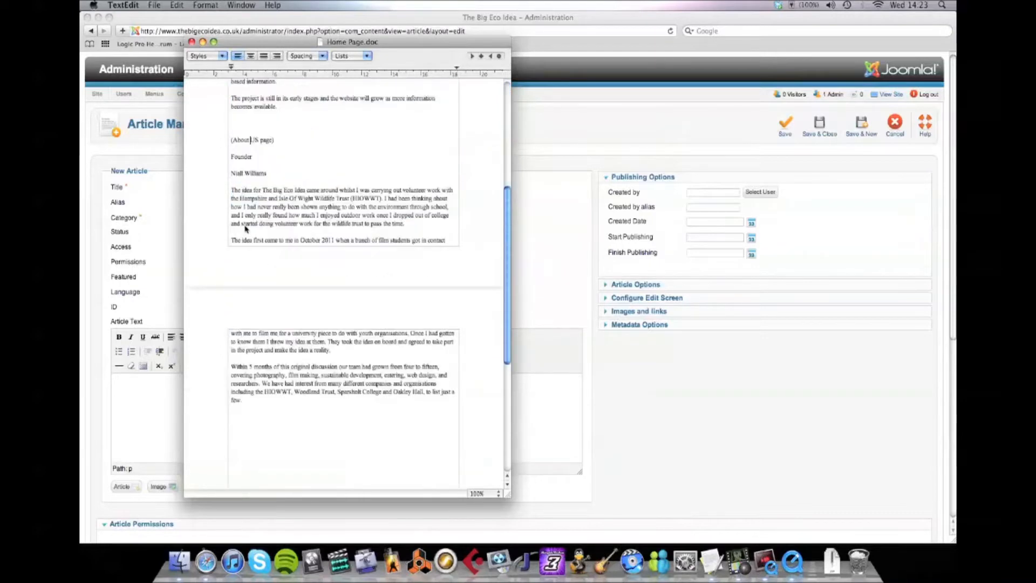
pyautogui.moveTo(233, 174); pyautogui.dragTo(309, 411)
pyautogui.press('super+c')
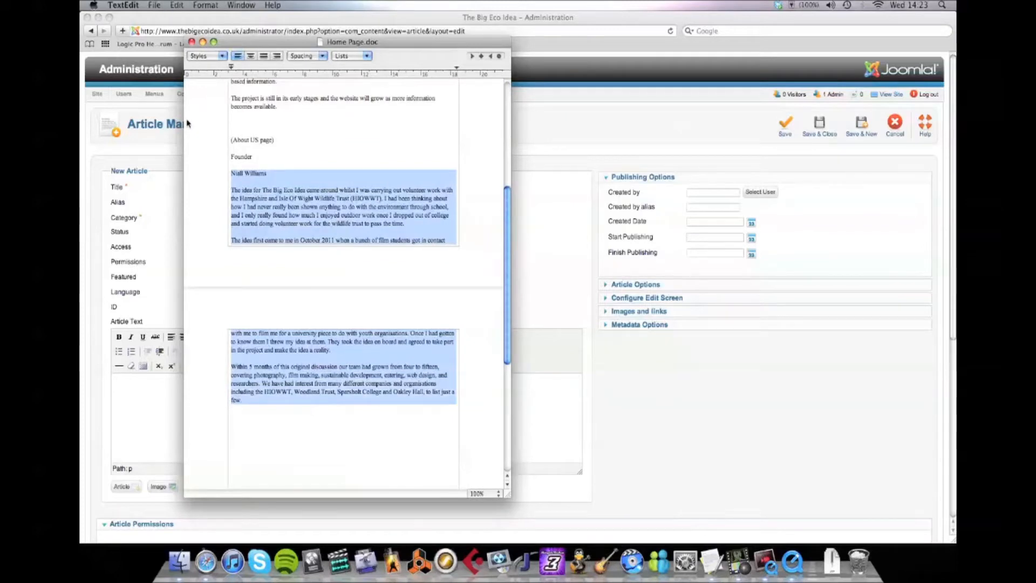
# - Minimise the document and paste the copied text into the new article's body in the browser
pyautogui.click(203, 42)
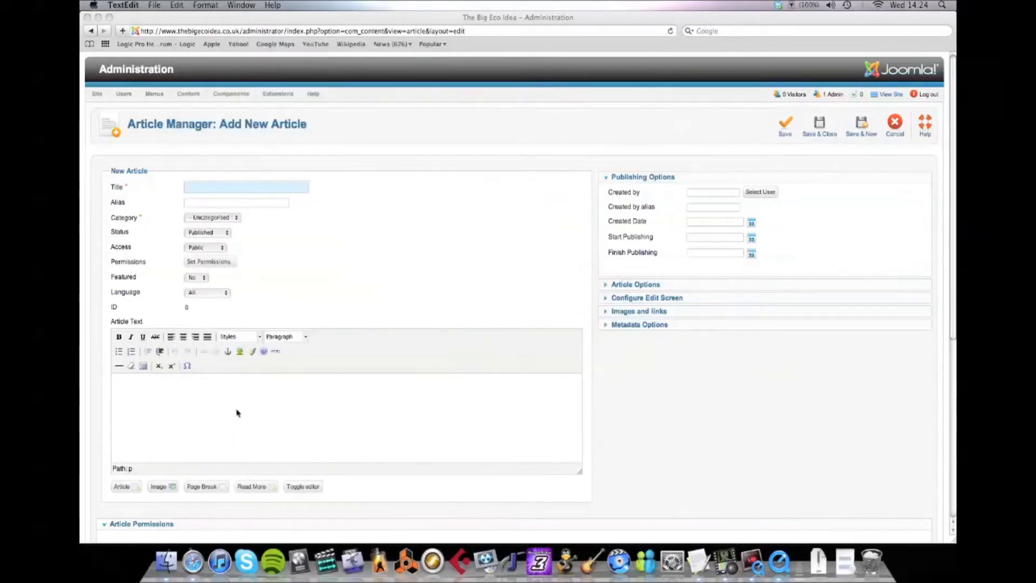
pyautogui.click(216, 396)
pyautogui.press('super+v')
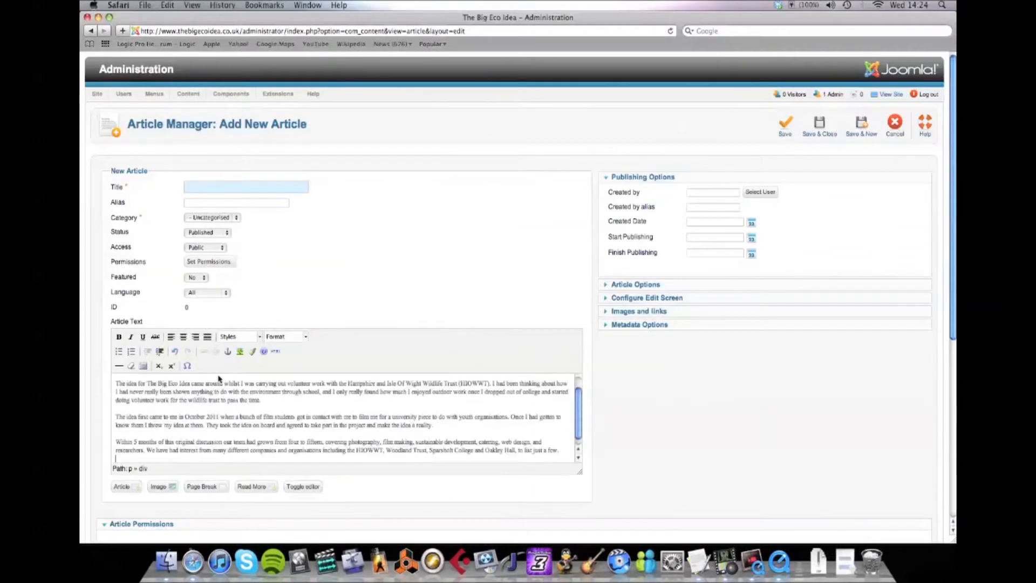
# - In the article's HTML source, remove the inline style from the founder's name paragraph and delete the empty paragraph below it
pyautogui.click(275, 352)
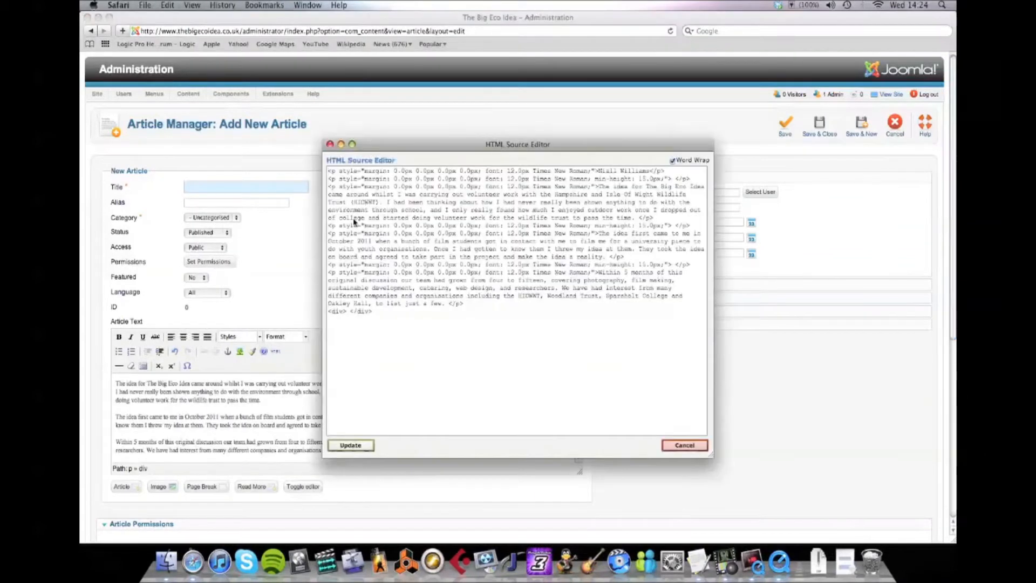
pyautogui.moveTo(331, 170); pyautogui.dragTo(592, 173)
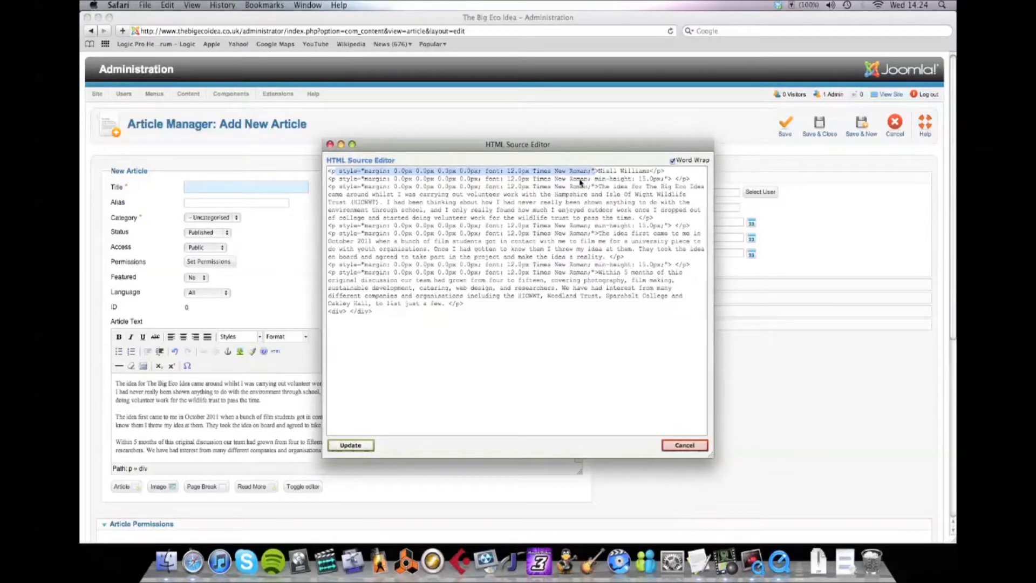
pyautogui.press('BackSpace')
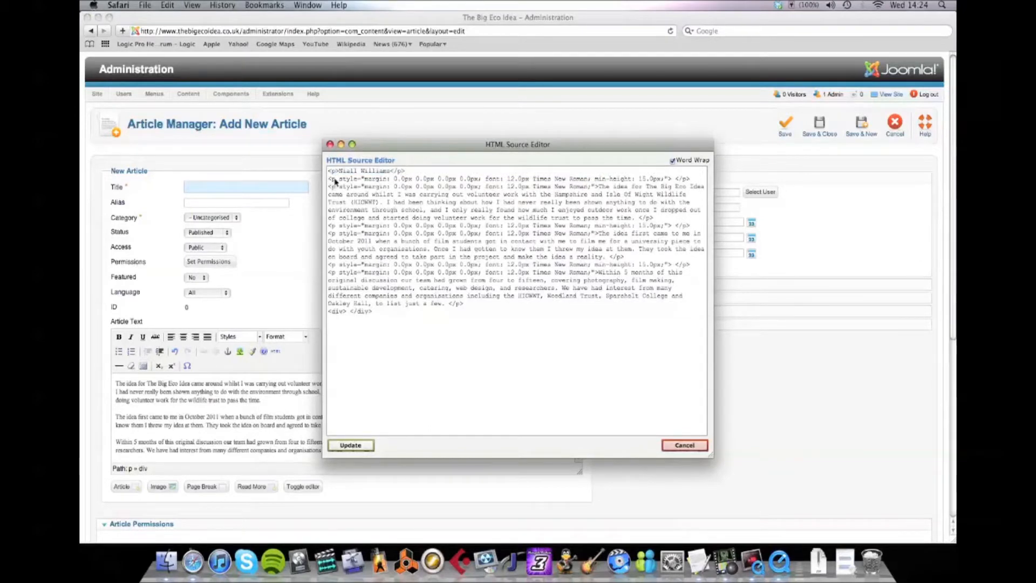
pyautogui.moveTo(335, 179); pyautogui.dragTo(667, 182)
pyautogui.press('BackSpace')
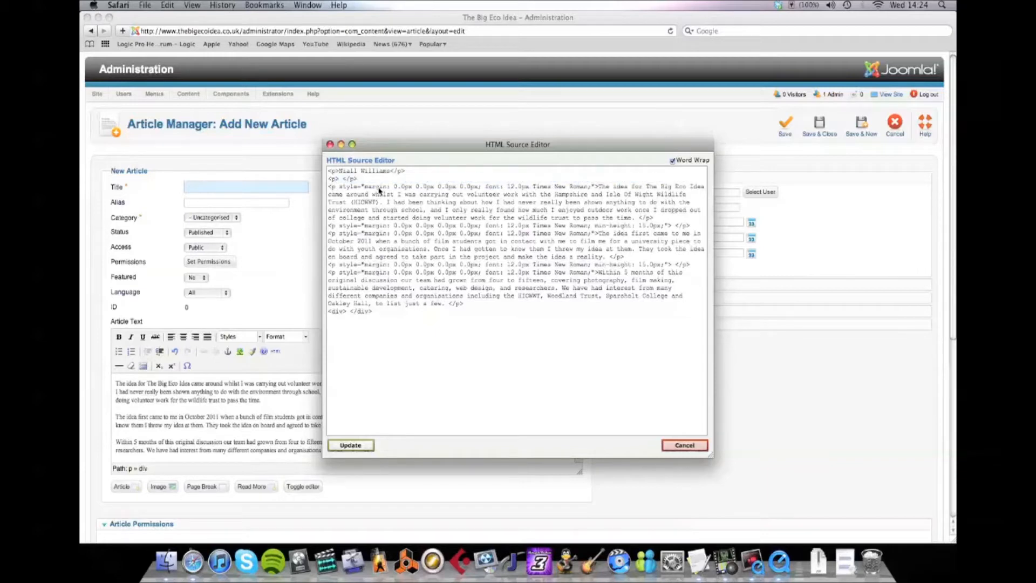
pyautogui.moveTo(365, 179); pyautogui.dragTo(325, 180)
pyautogui.press('BackSpace')
pyautogui.press('BackSpace')
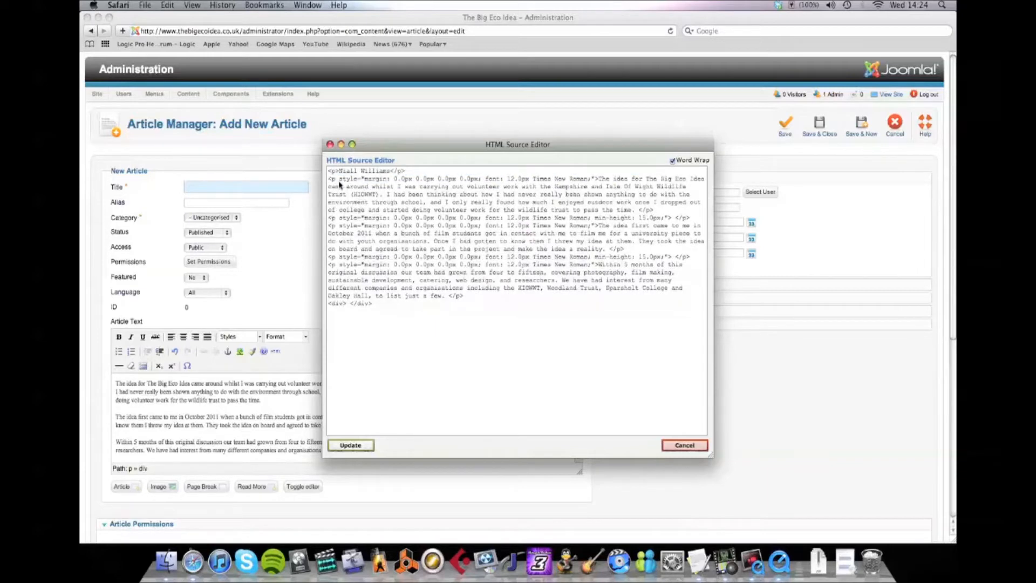
# - Remove the inline style from the paragraph starting "The idea for The Big Eco Idea" and delete the empty paragraph after it
pyautogui.moveTo(336, 181); pyautogui.dragTo(594, 182)
pyautogui.press('BackSpace')
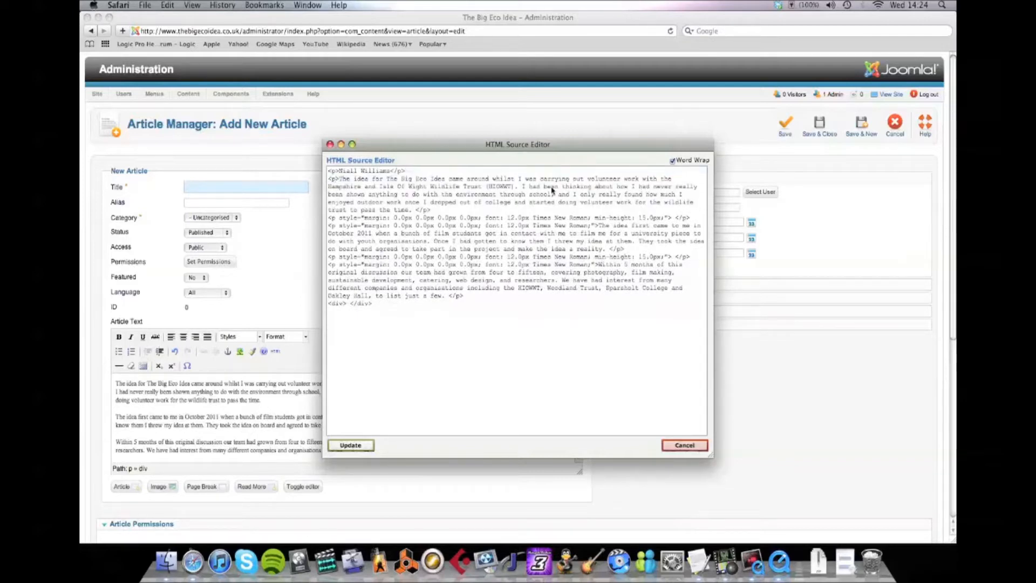
pyautogui.moveTo(337, 218); pyautogui.dragTo(668, 221)
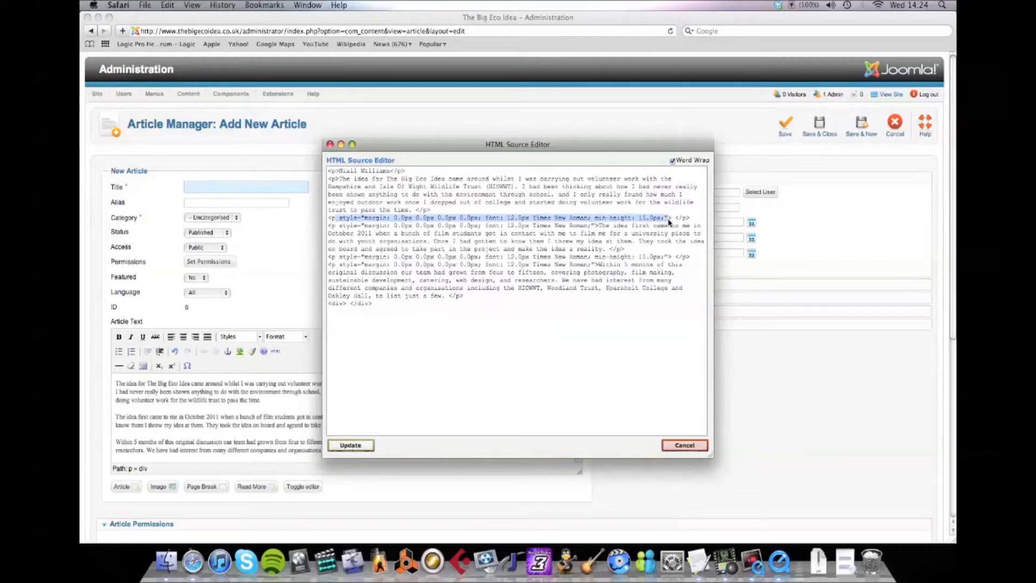
pyautogui.press('BackSpace')
pyautogui.moveTo(359, 218); pyautogui.dragTo(310, 219)
pyautogui.press('BackSpace')
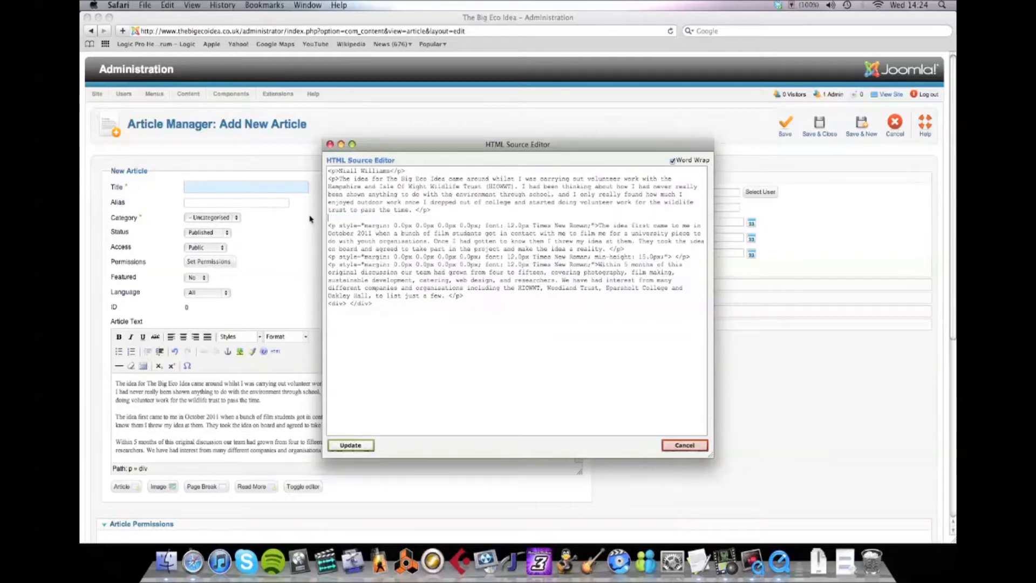
pyautogui.press('BackSpace')
# - Remove the inline style from the paragraph starting "The idea first came to me" and delete the empty paragraph after it
pyautogui.moveTo(337, 221); pyautogui.dragTo(595, 218)
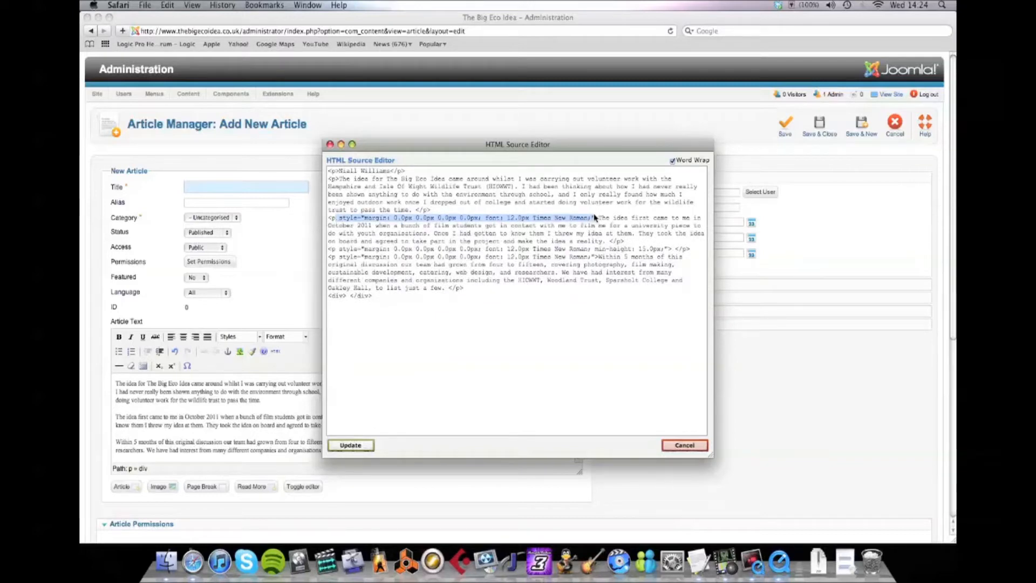
pyautogui.press('BackSpace')
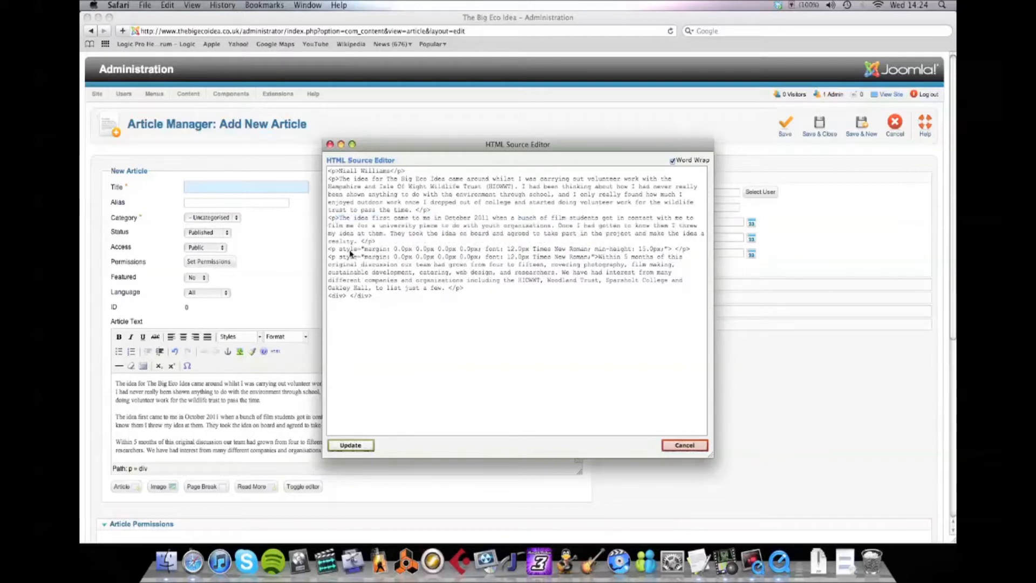
pyautogui.moveTo(337, 251); pyautogui.dragTo(668, 254)
pyautogui.press('BackSpace')
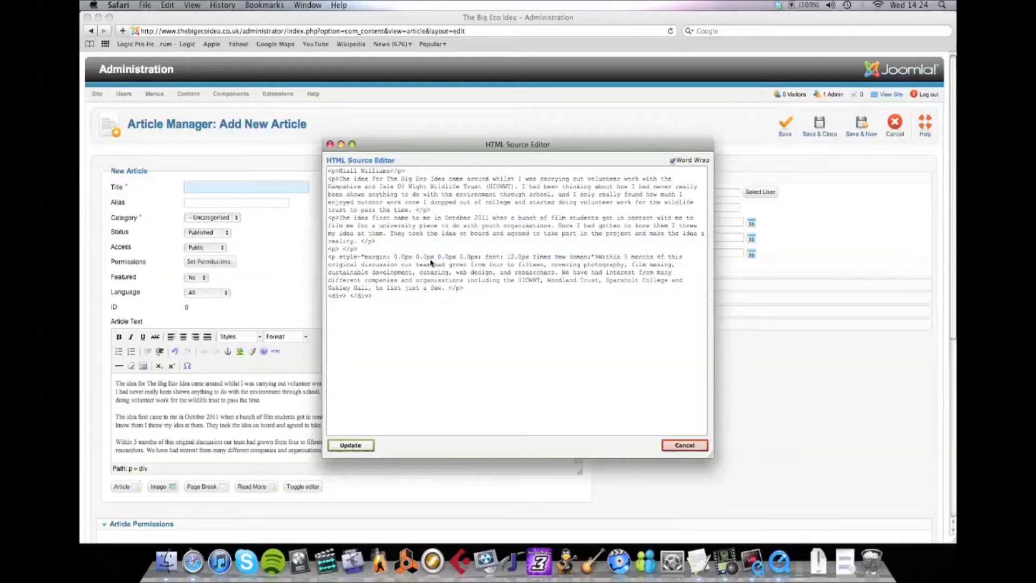
pyautogui.moveTo(369, 251); pyautogui.dragTo(323, 250)
pyautogui.press('BackSpace')
pyautogui.press('BackSpace')
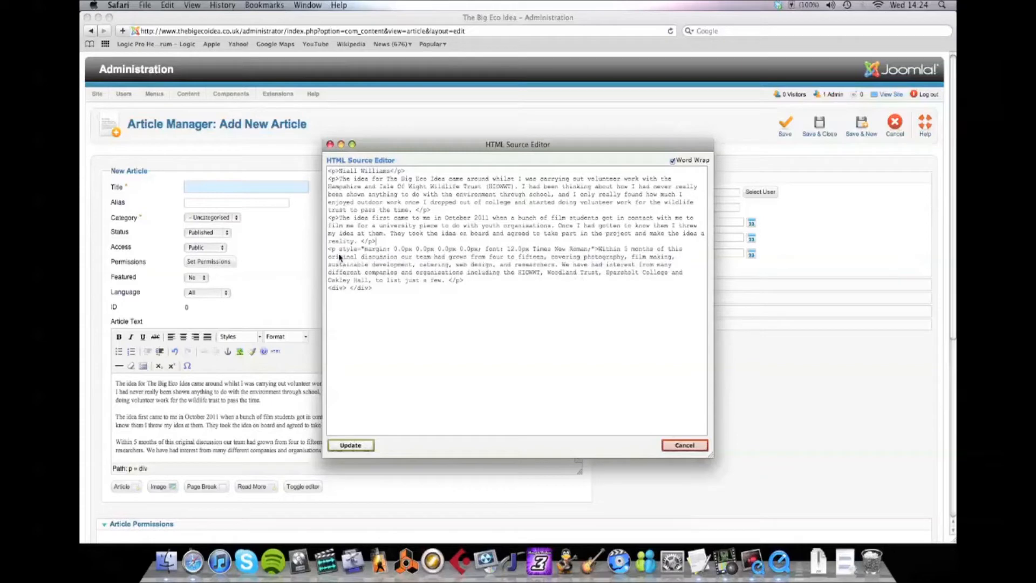
# - Strip the inline style from the "Within 5 months" paragraph, delete the trailing empty div, and apply the HTML source changes
pyautogui.moveTo(338, 252); pyautogui.dragTo(596, 253)
pyautogui.press('BackSpace')
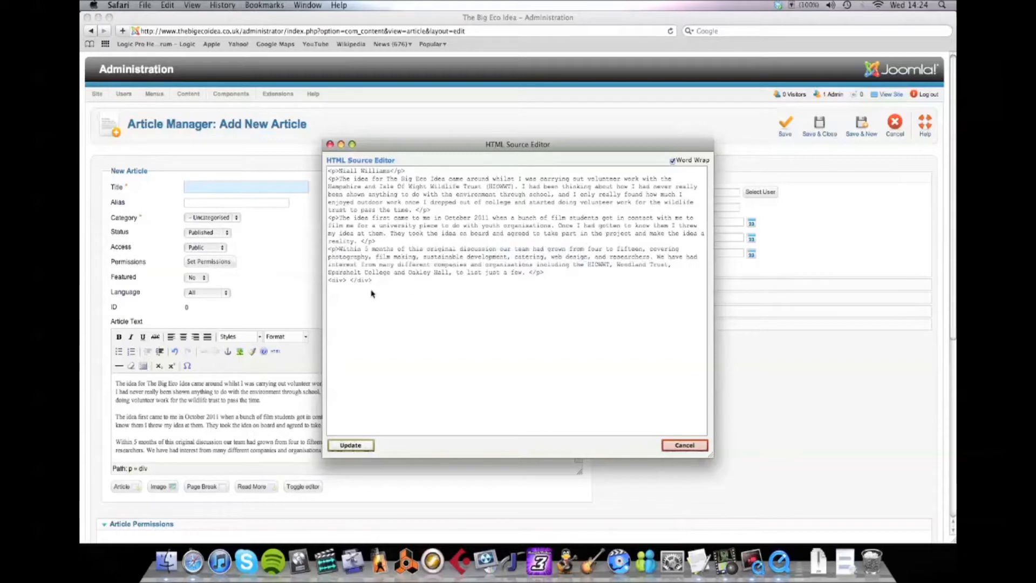
pyautogui.moveTo(376, 281); pyautogui.dragTo(332, 282)
pyautogui.press('BackSpace')
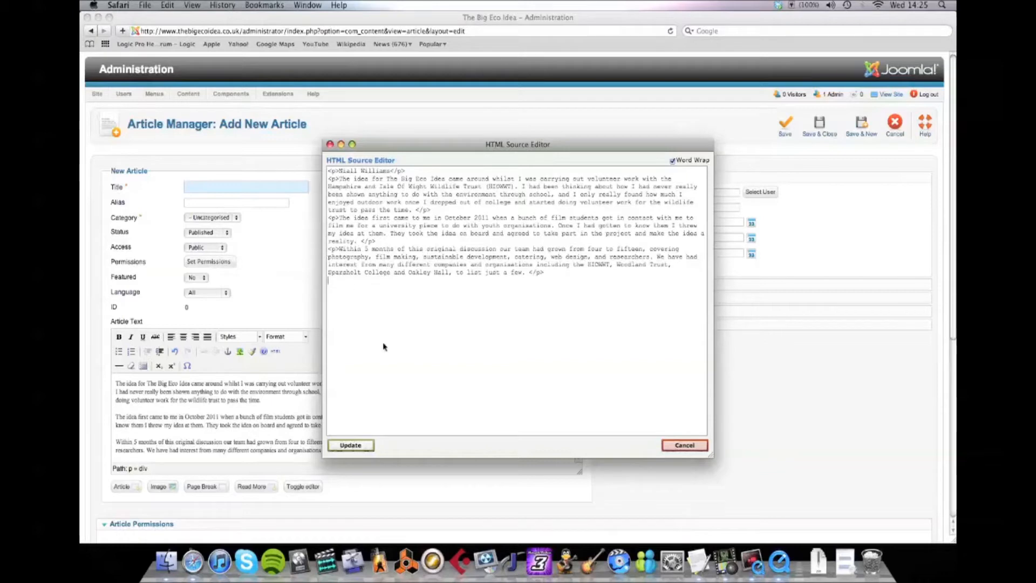
pyautogui.click(364, 448)
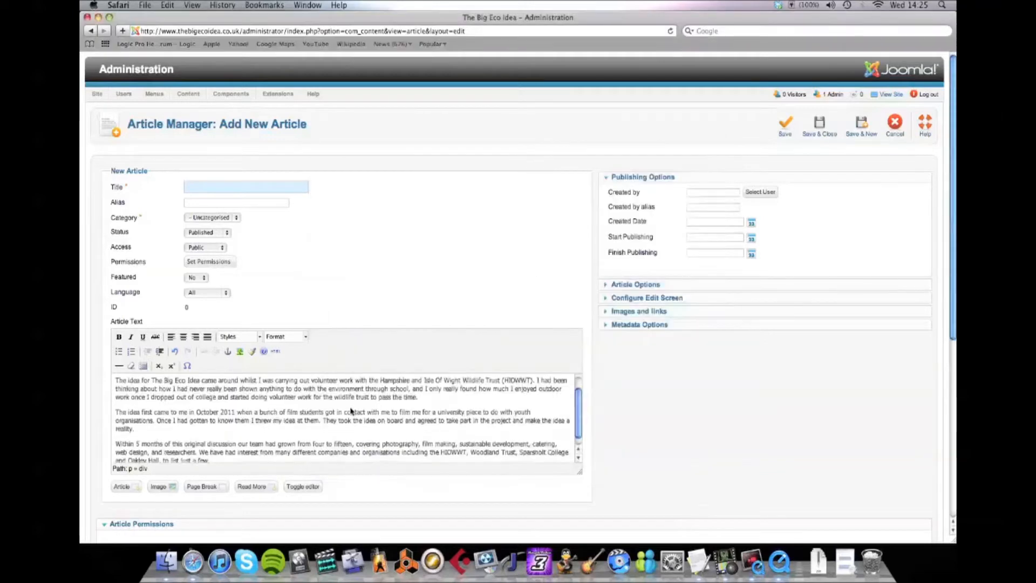
# - Delete the founder's name line at the start of the article text
pyautogui.scroll(-3, 316, 398)
pyautogui.scroll(5, 316, 398)
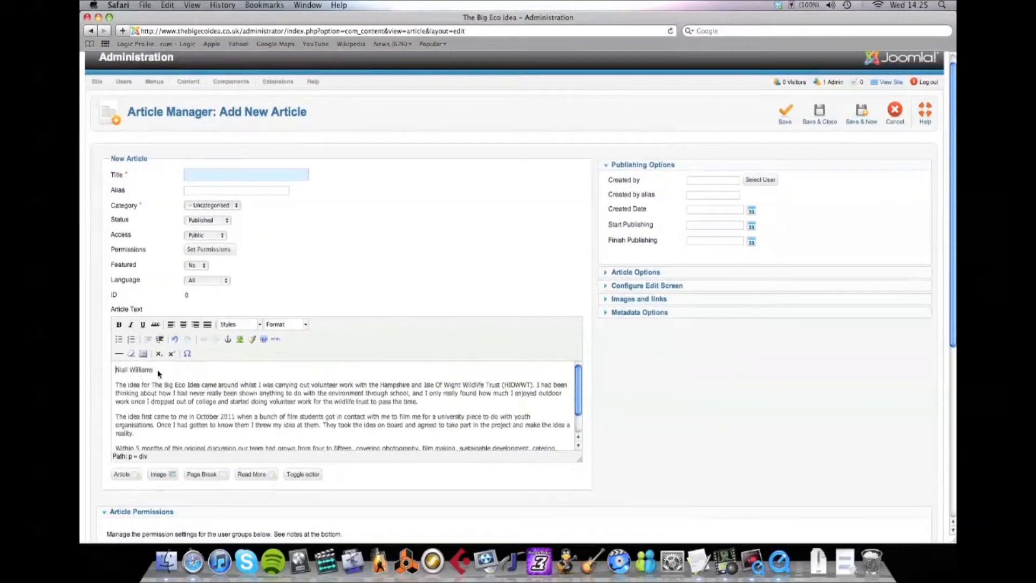
pyautogui.click(127, 378)
pyautogui.hotkey('shift', 'Up')
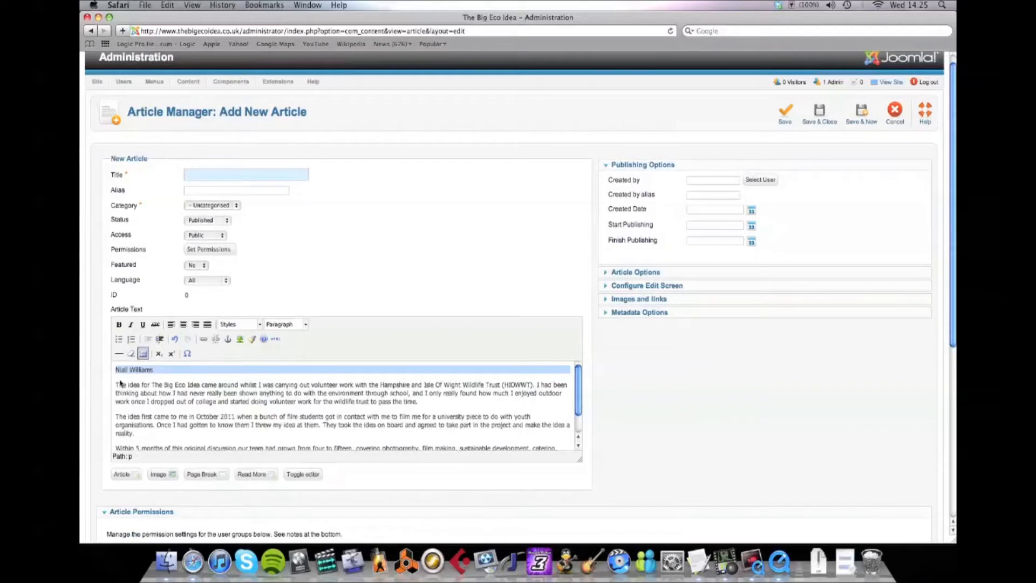
pyautogui.press('BackSpace')
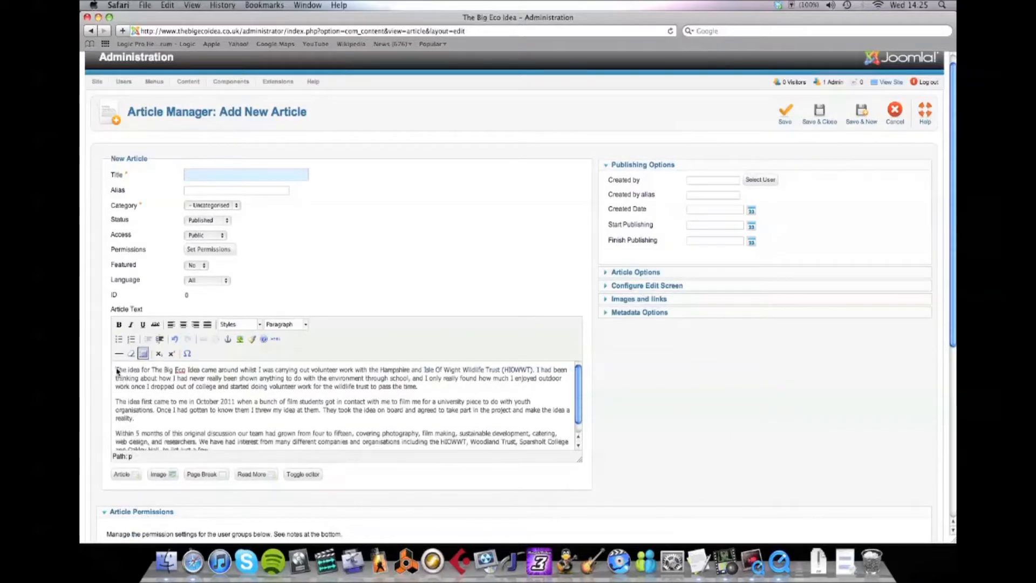
# - Title the article "About Us" and assign it to the About Us category
pyautogui.scroll(1, 117, 371)
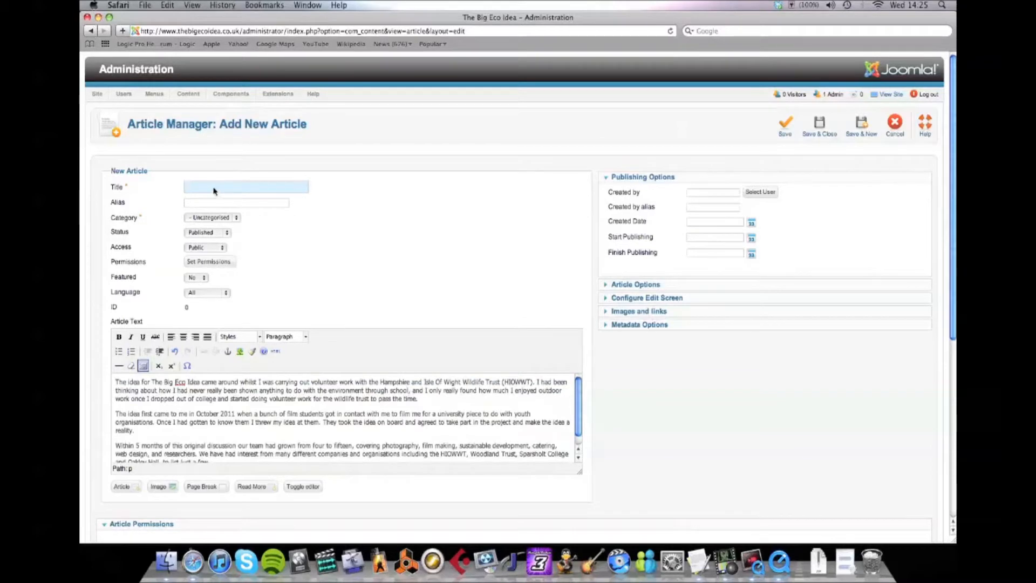
pyautogui.write('out Us')
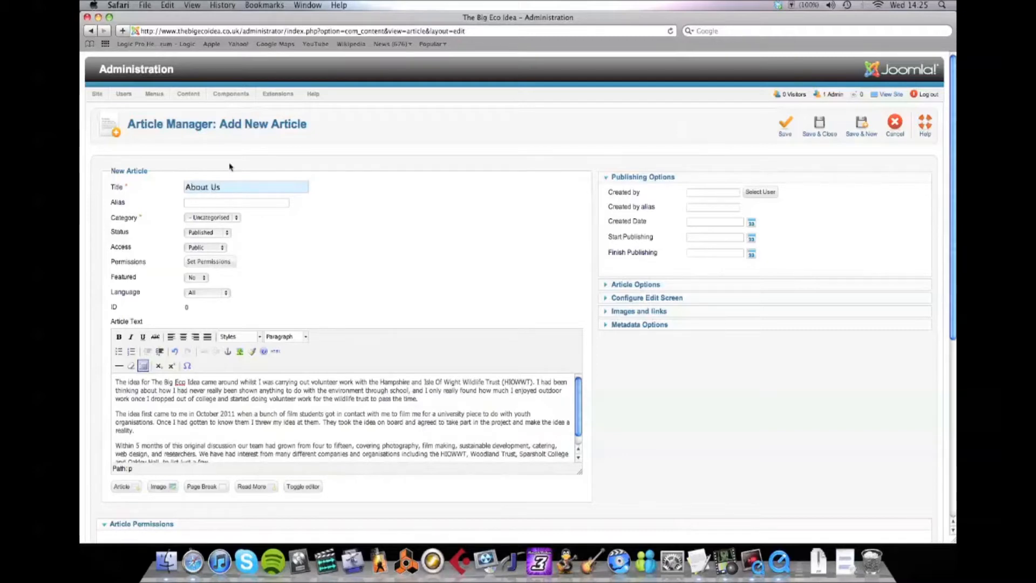
pyautogui.click(223, 218)
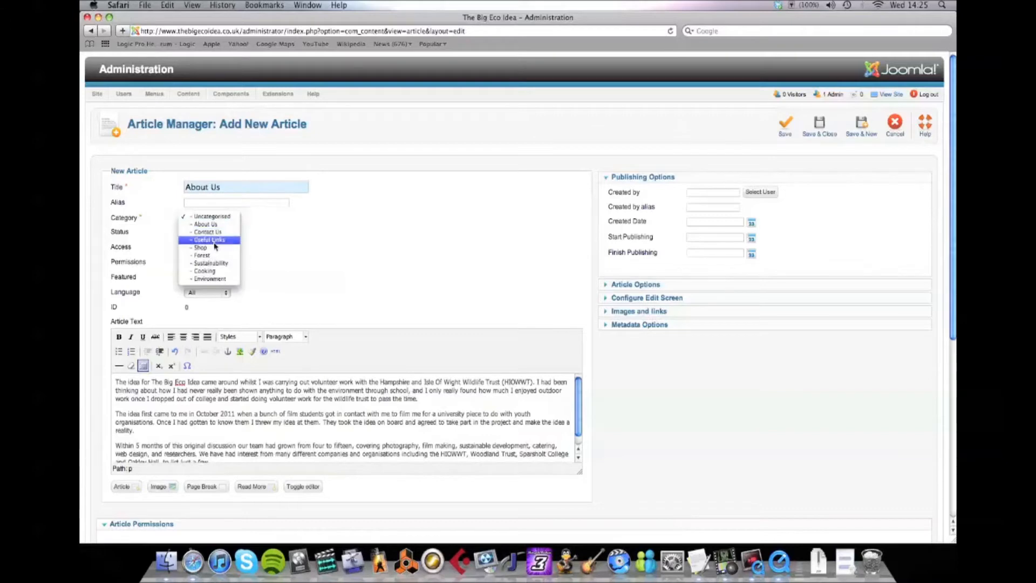
pyautogui.click(211, 224)
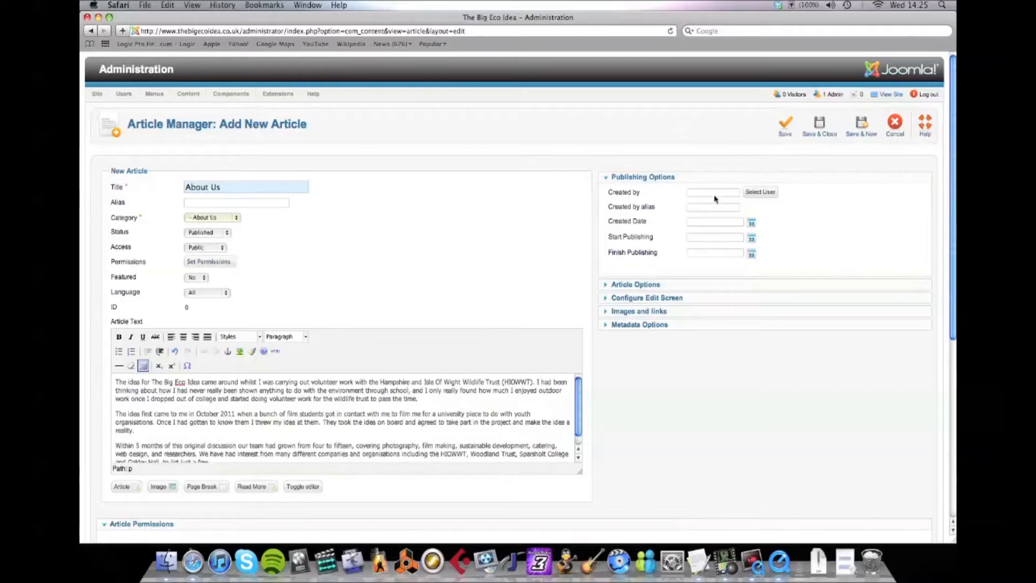
# - Assign the Manager-group user as the article's creator and look over the article settings
pyautogui.click(759, 193)
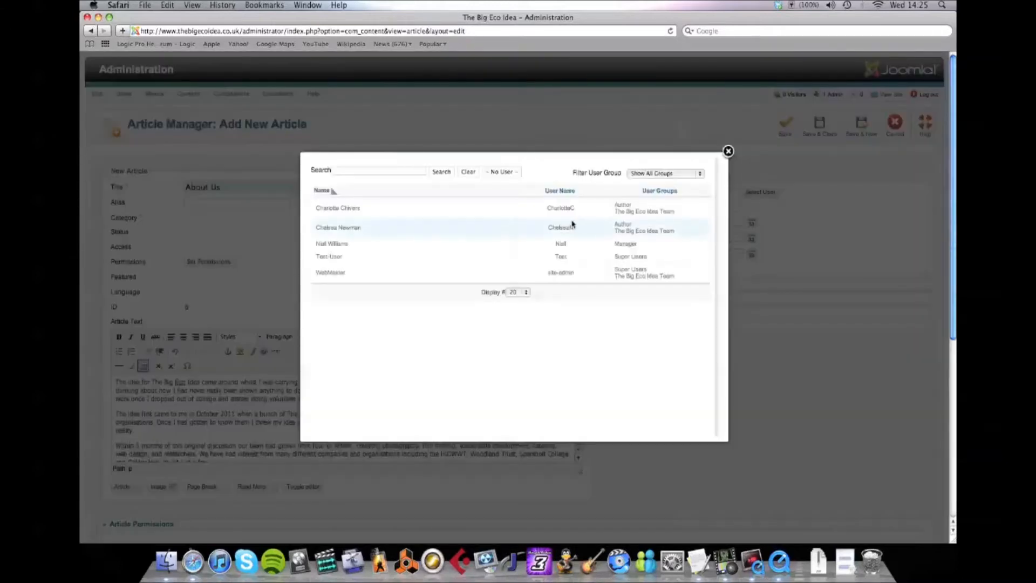
pyautogui.click(330, 244)
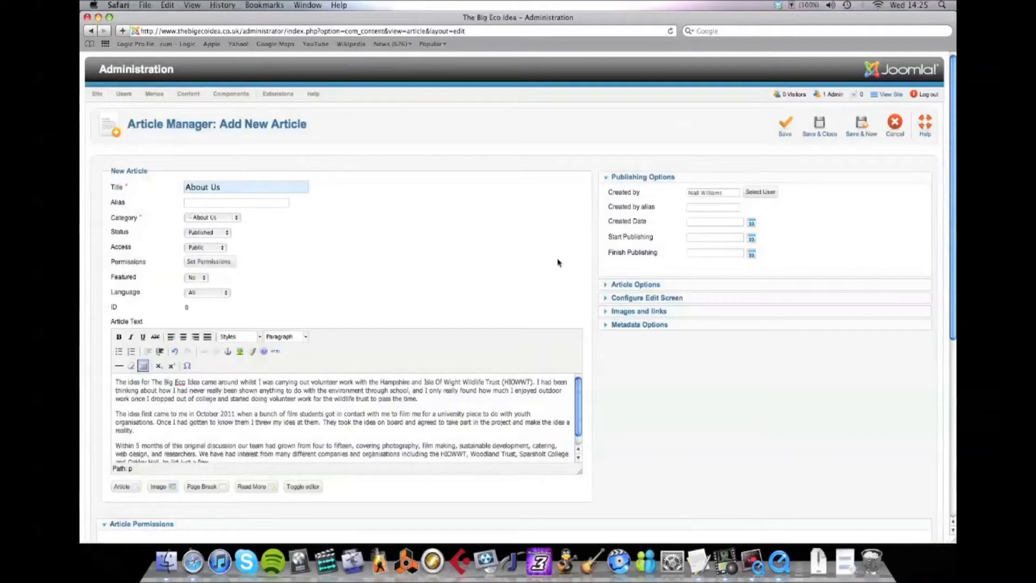
pyautogui.scroll(-2, 486, 219)
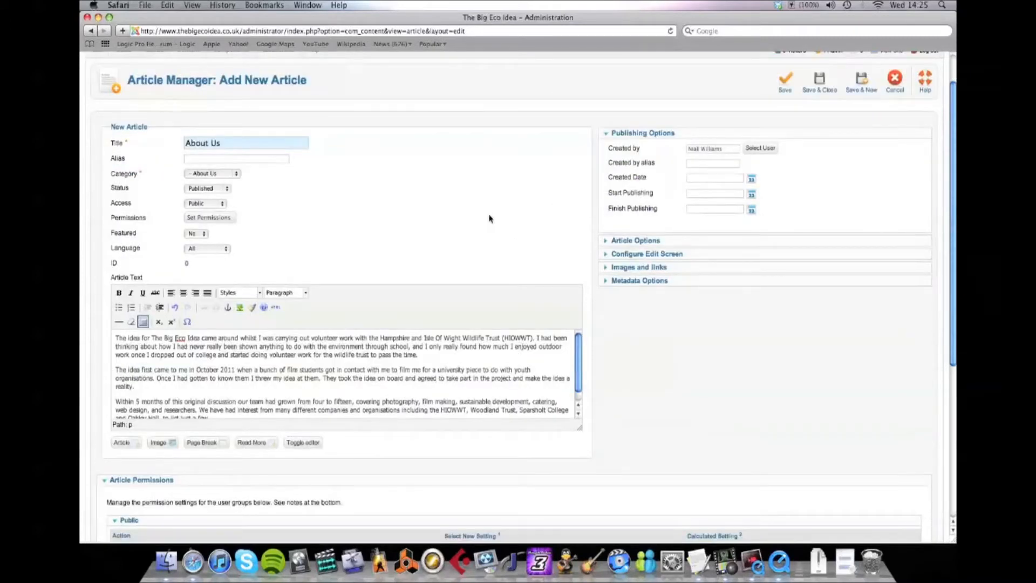
pyautogui.scroll(-3, 489, 218)
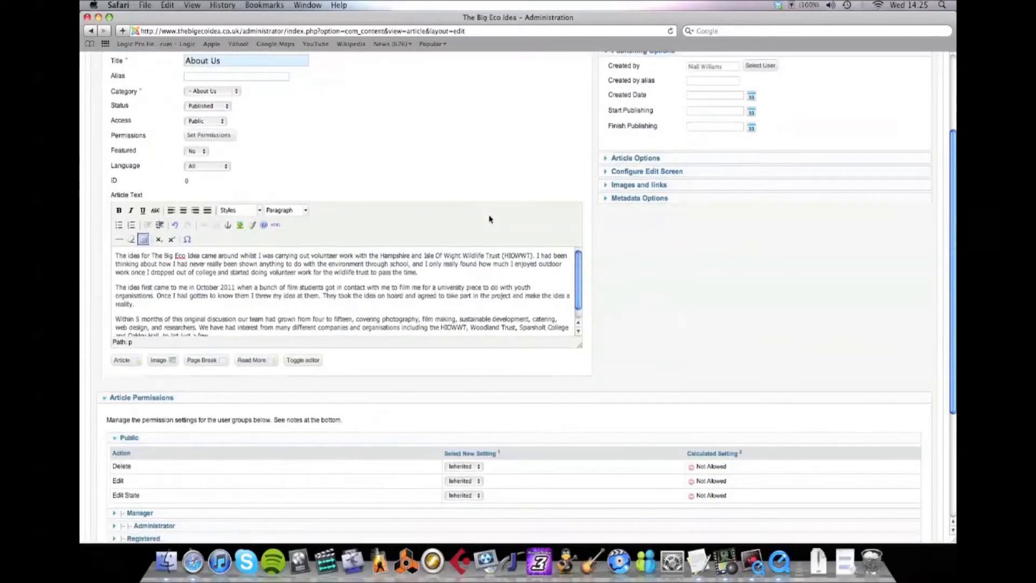
pyautogui.scroll(5, 490, 219)
pyautogui.scroll(-6, 490, 219)
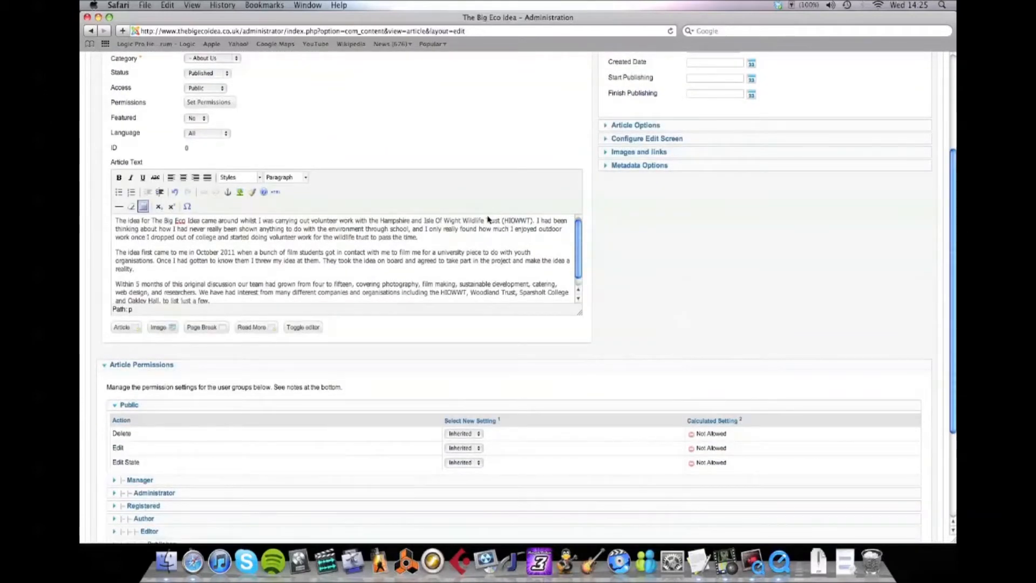
pyautogui.scroll(5, 488, 219)
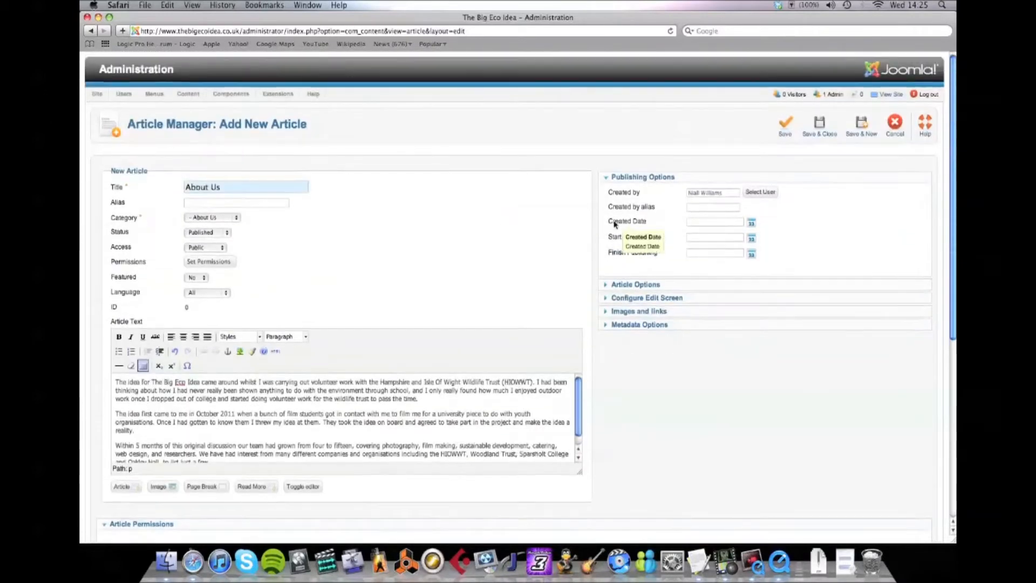
# - Set the article's alias to about-us-content, and save and close the article
pyautogui.click(824, 128)
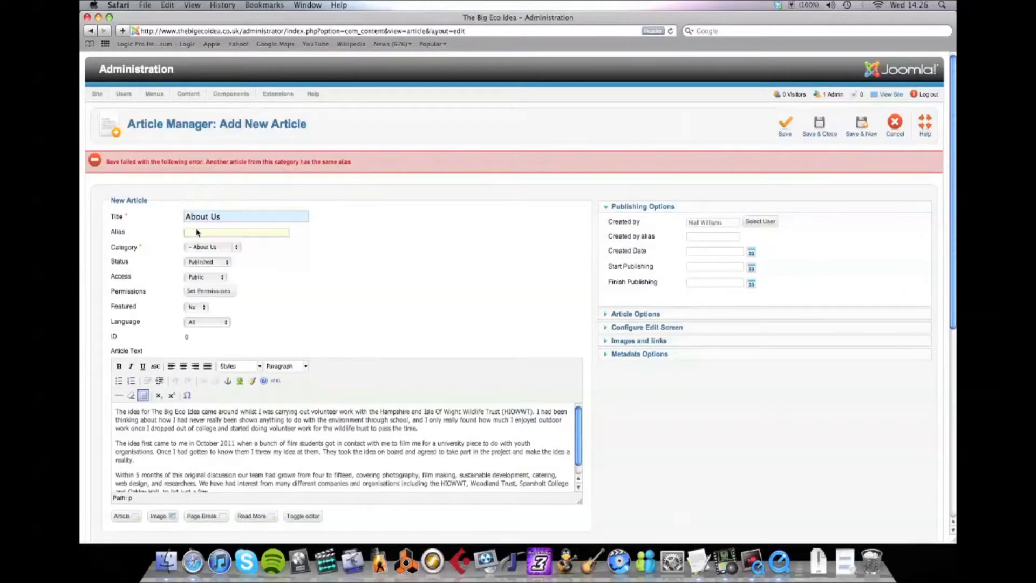
pyautogui.write('about-us-content')
pyautogui.click(823, 127)
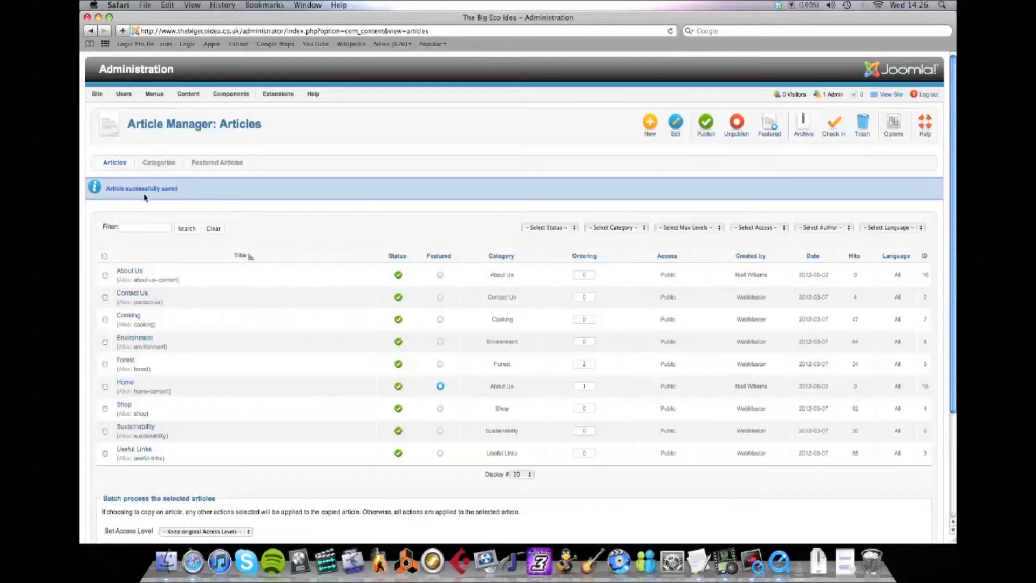
# - View the live site, check its About Us page, and return to the home page
pyautogui.moveTo(154, 97)
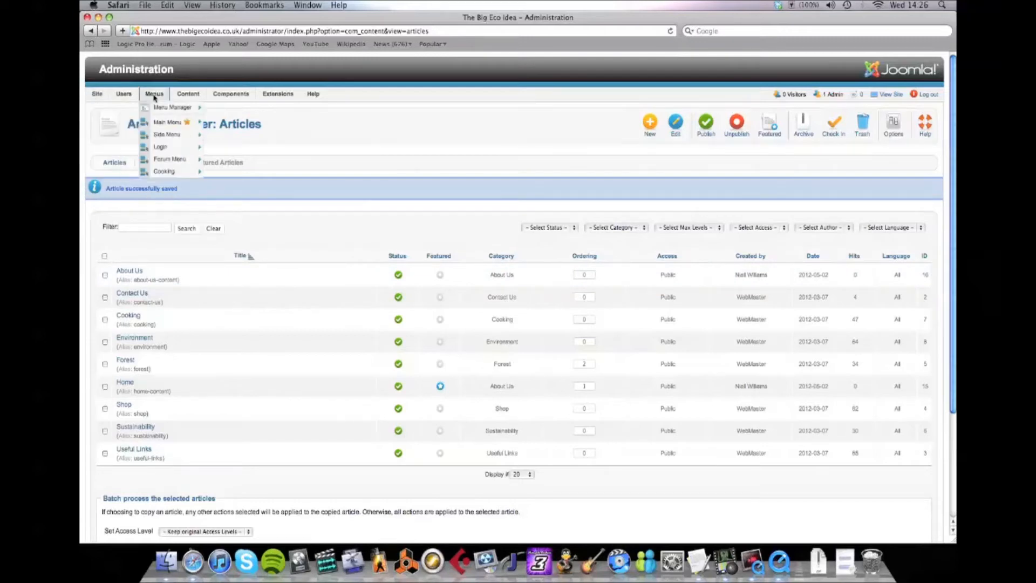
pyautogui.moveTo(187, 97)
pyautogui.moveTo(324, 99)
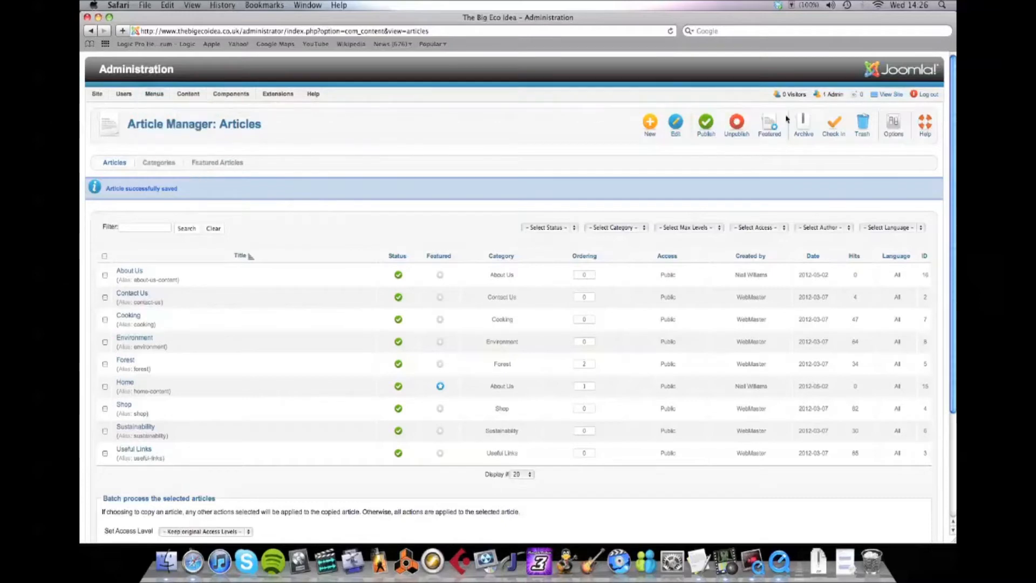
pyautogui.click(893, 95)
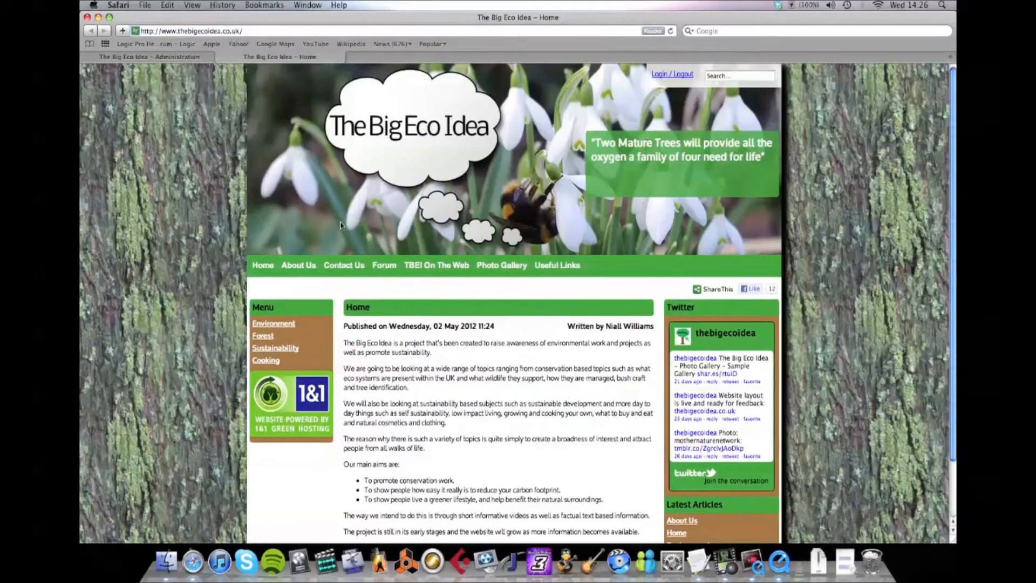
pyautogui.click(296, 265)
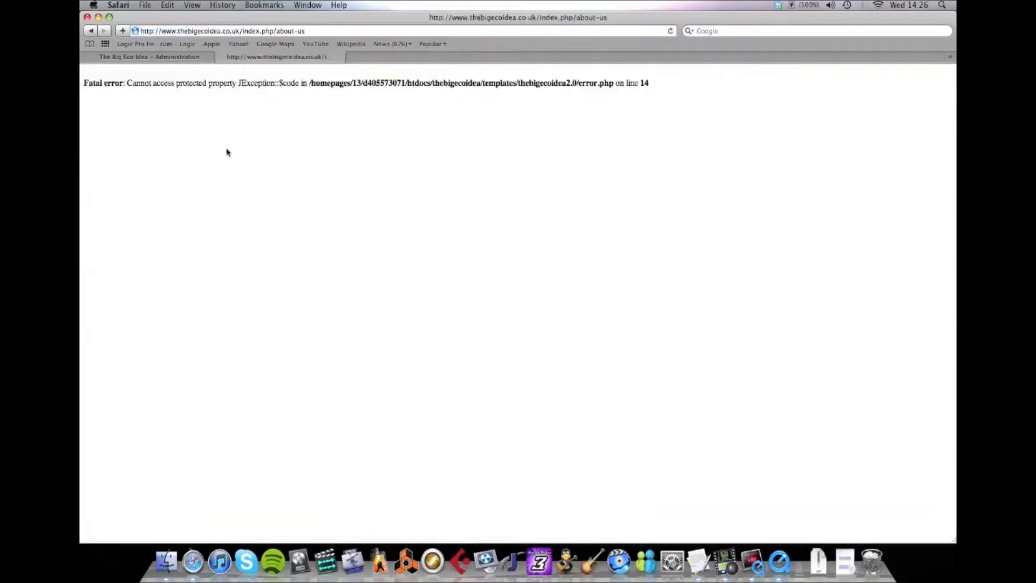
pyautogui.click(90, 30)
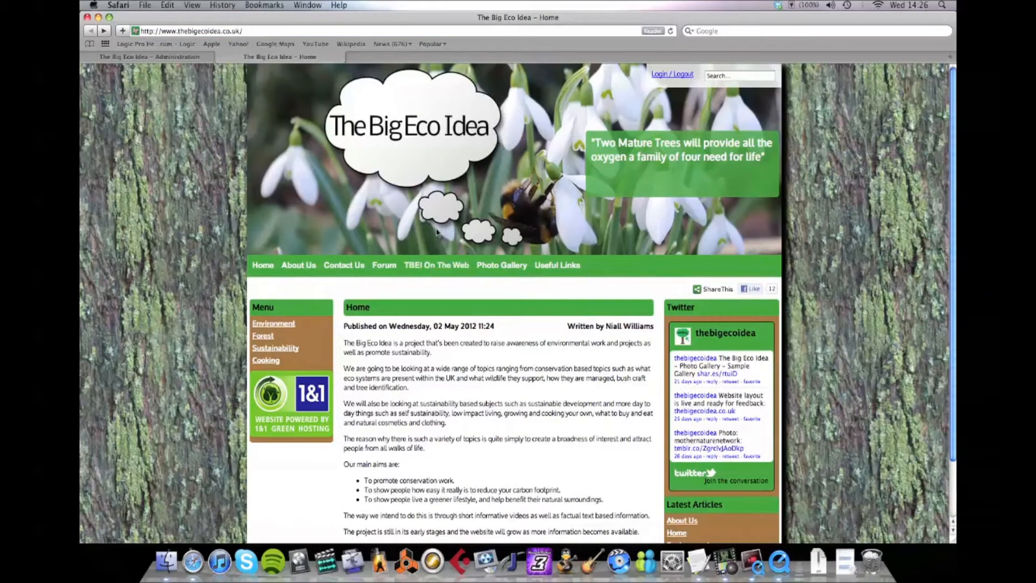
# - Return to the Joomla administration, open the Main Menu's items from the Control Panel's Menu Manager, and compare them with the live site's navigation
pyautogui.click(156, 57)
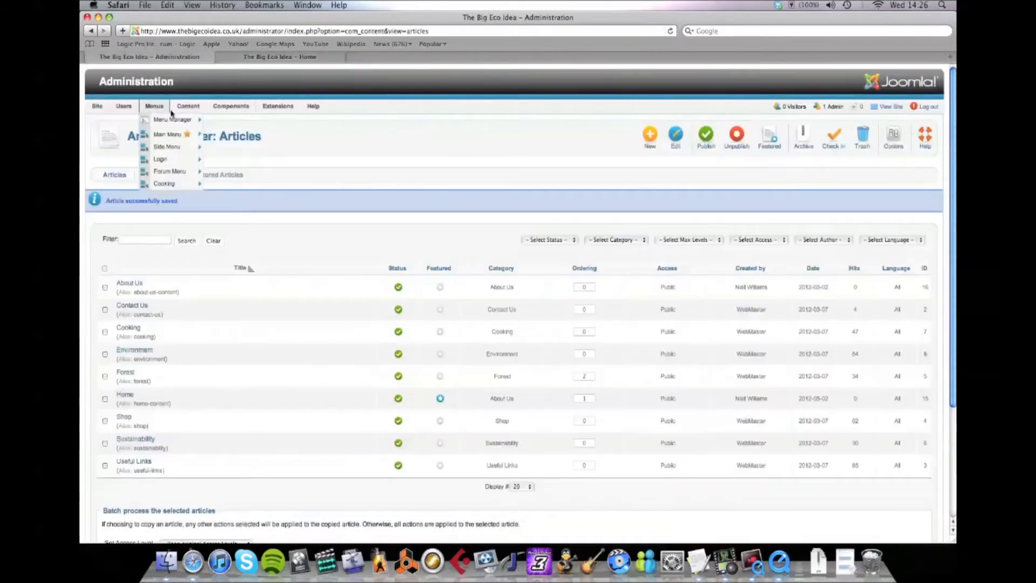
pyautogui.moveTo(163, 137)
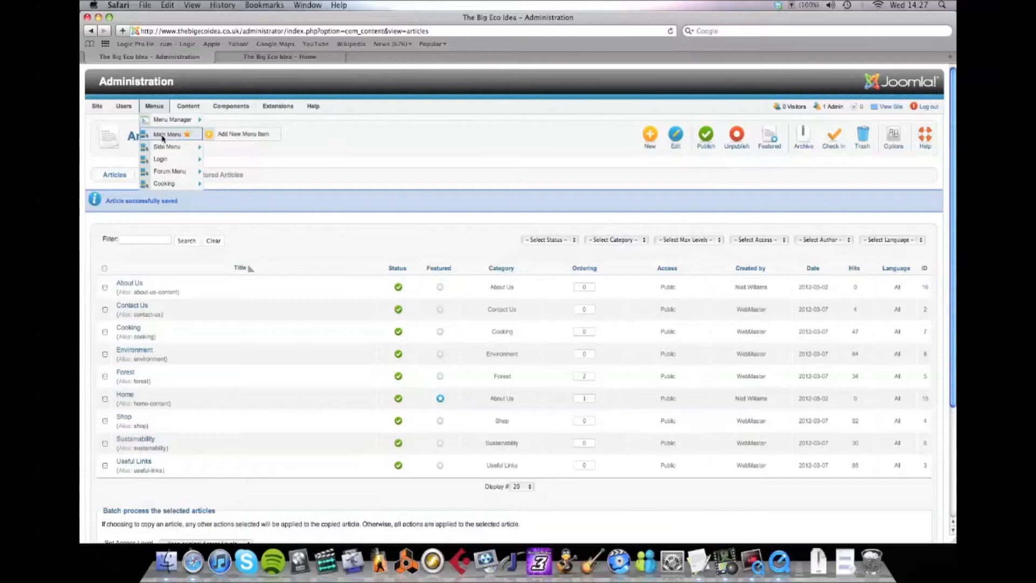
pyautogui.click(162, 137)
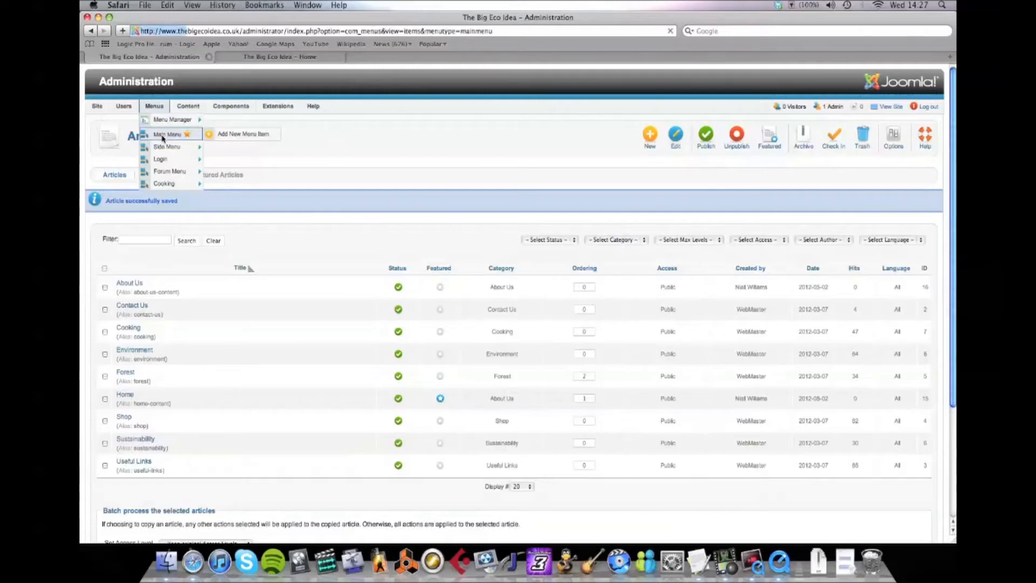
pyautogui.moveTo(98, 108)
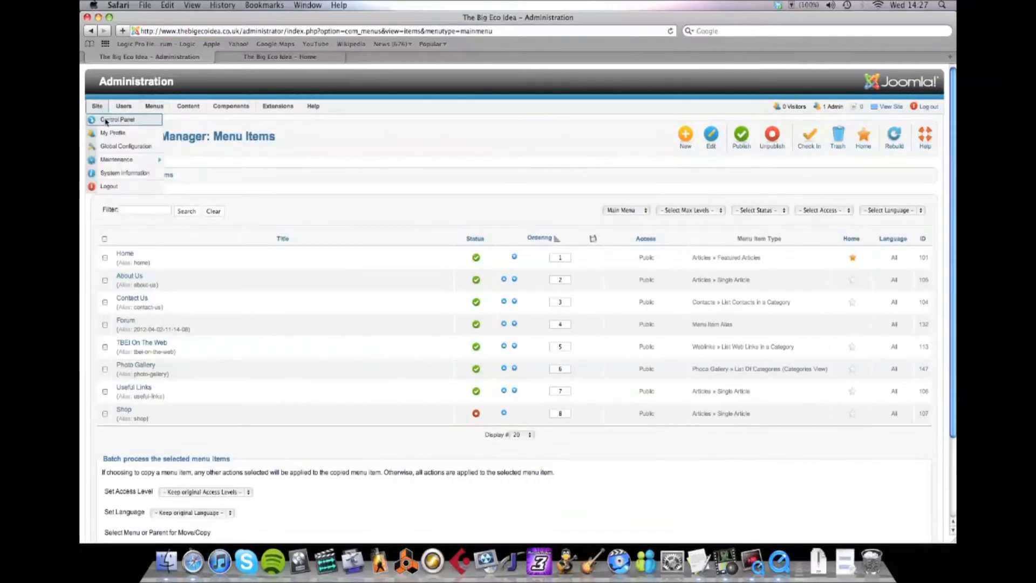
pyautogui.click(106, 121)
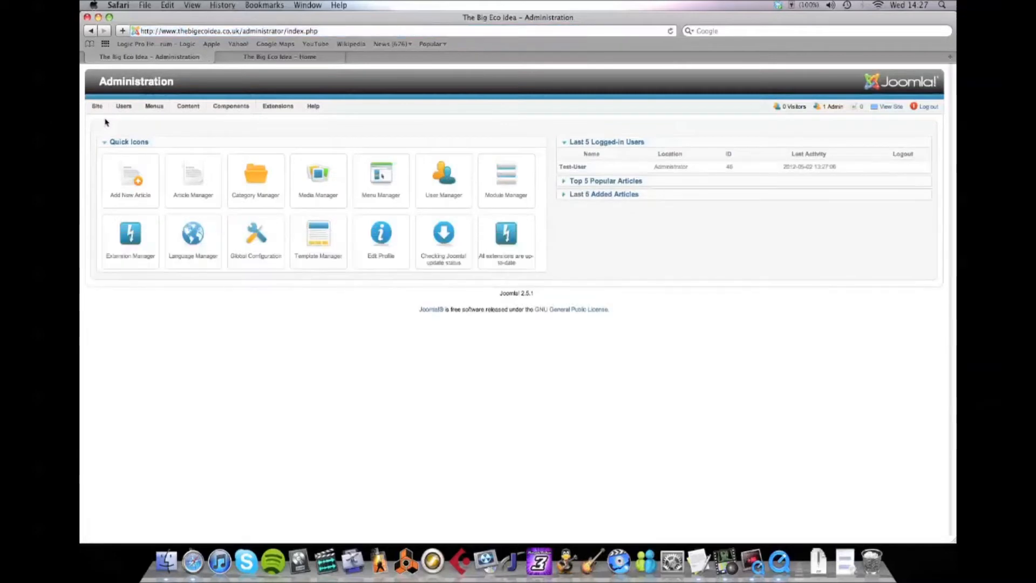
pyautogui.click(381, 188)
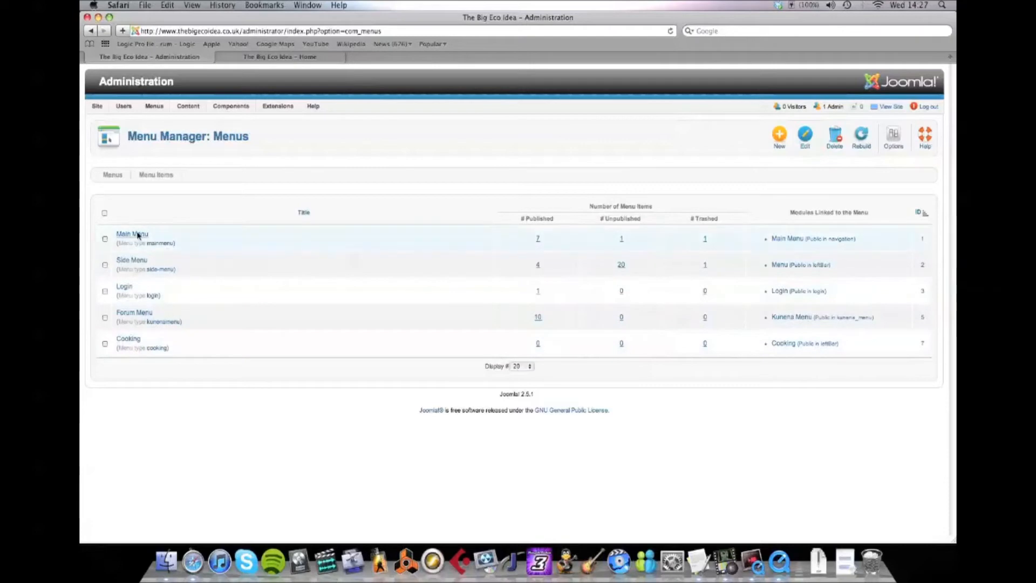
pyautogui.click(136, 237)
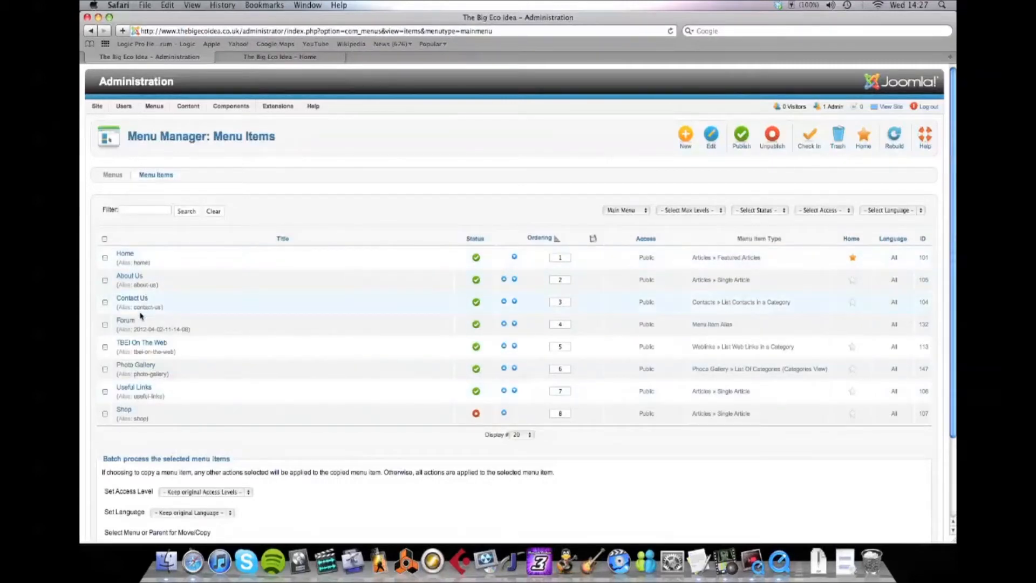
pyautogui.click(262, 56)
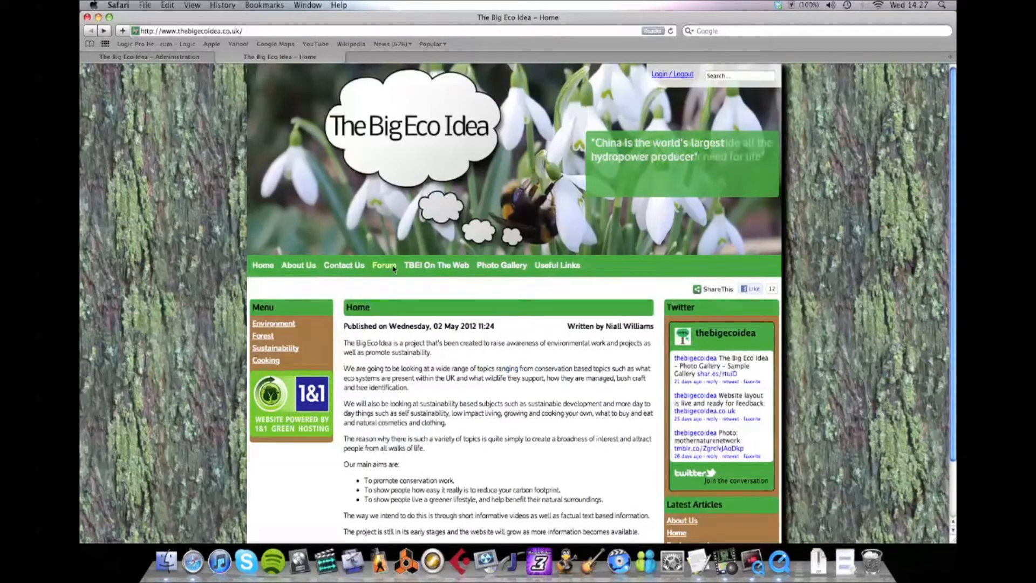
pyautogui.click(157, 57)
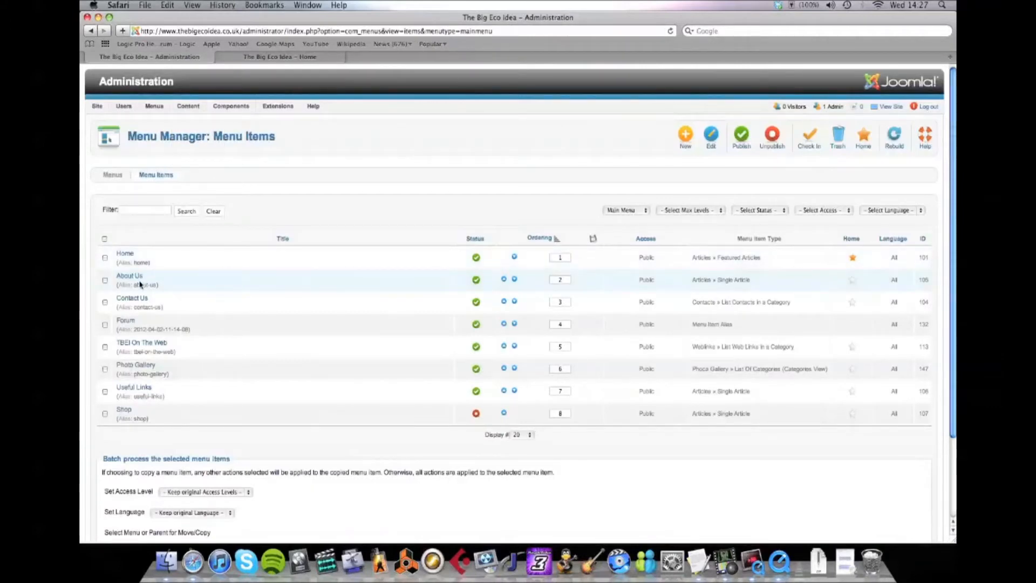
# - Select the About Us item in the Main Menu, recheck its page on the live site, and move the item to the trash
pyautogui.click(105, 280)
pyautogui.click(307, 58)
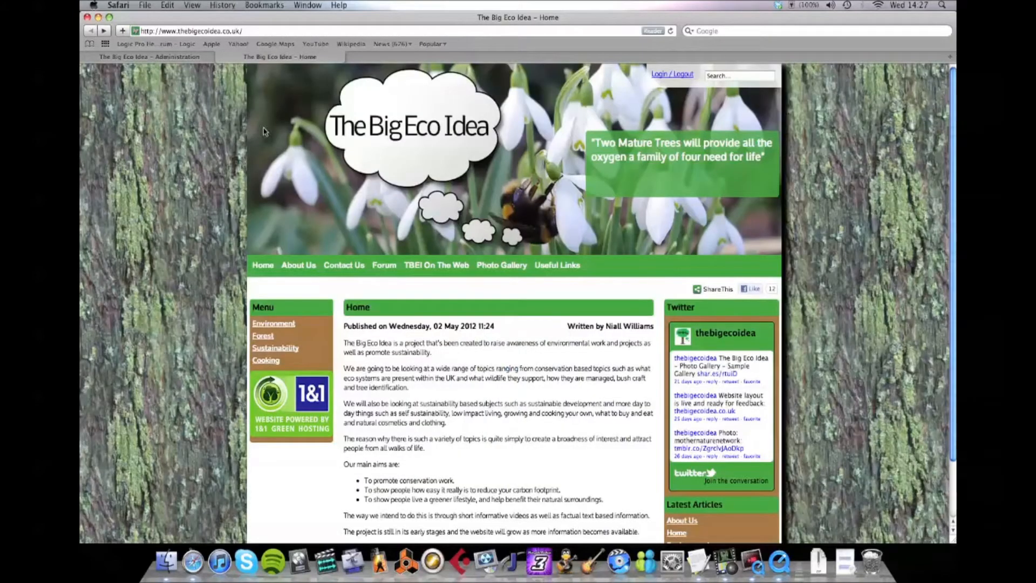
pyautogui.click(299, 265)
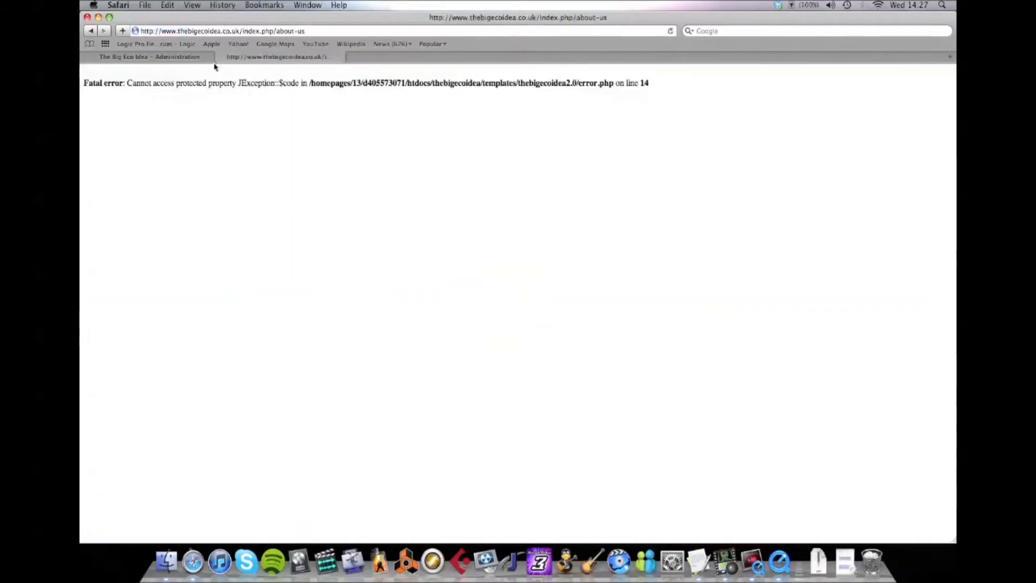
pyautogui.click(93, 32)
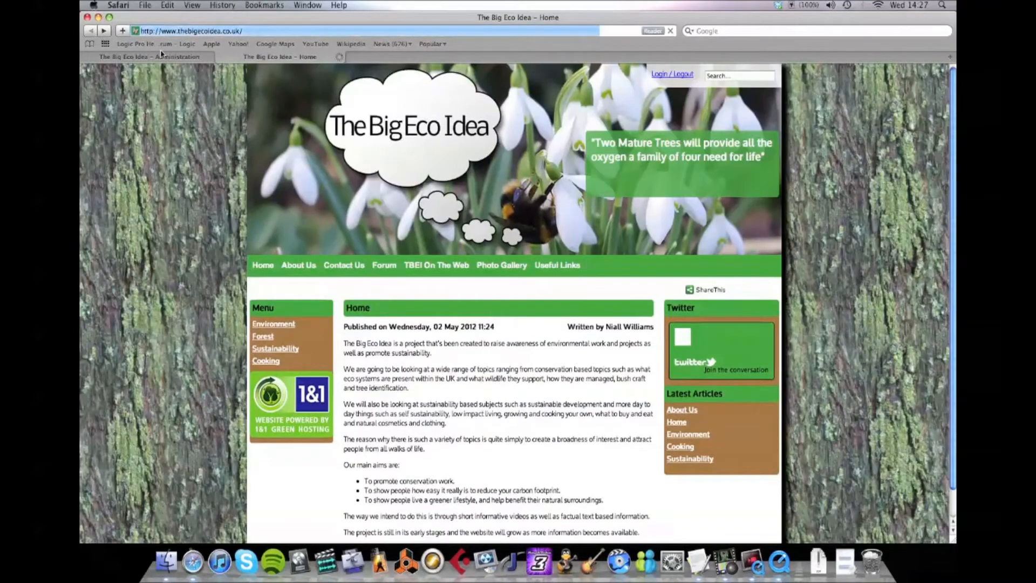
pyautogui.click(176, 58)
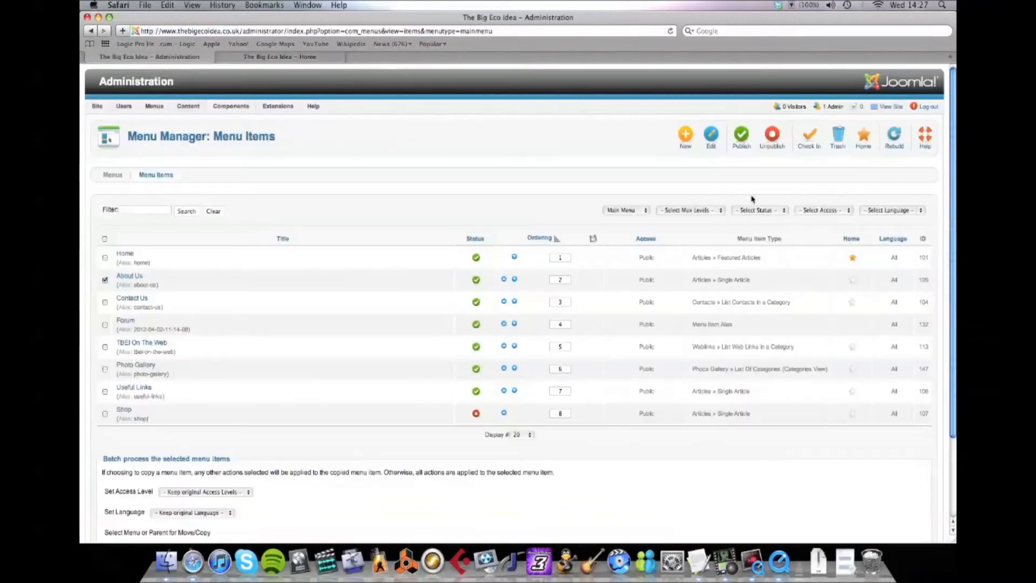
pyautogui.click(838, 141)
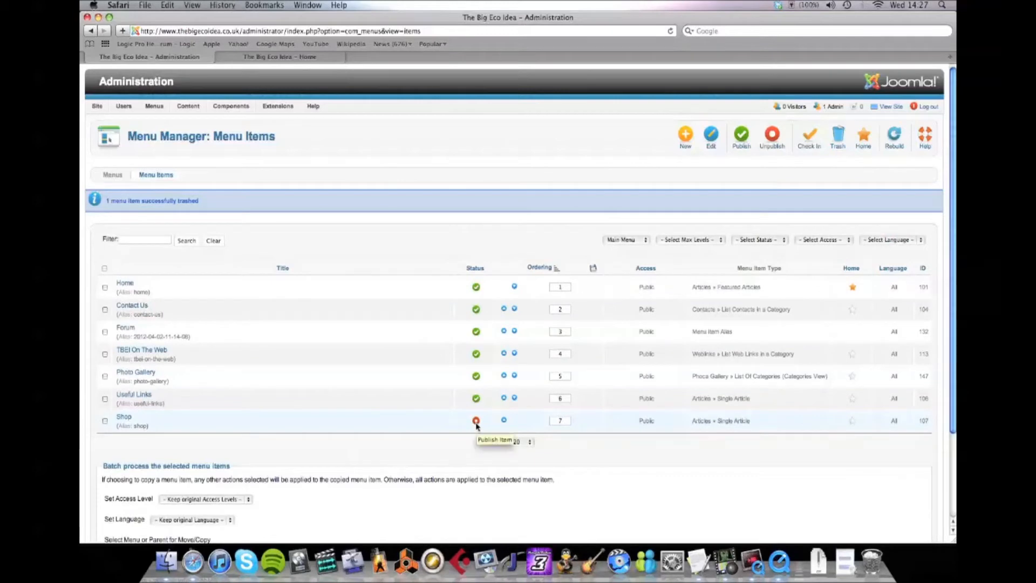
# - Look at the live site's navigation again, start a new Main Menu item, and open its menu item type selection
pyautogui.click(285, 56)
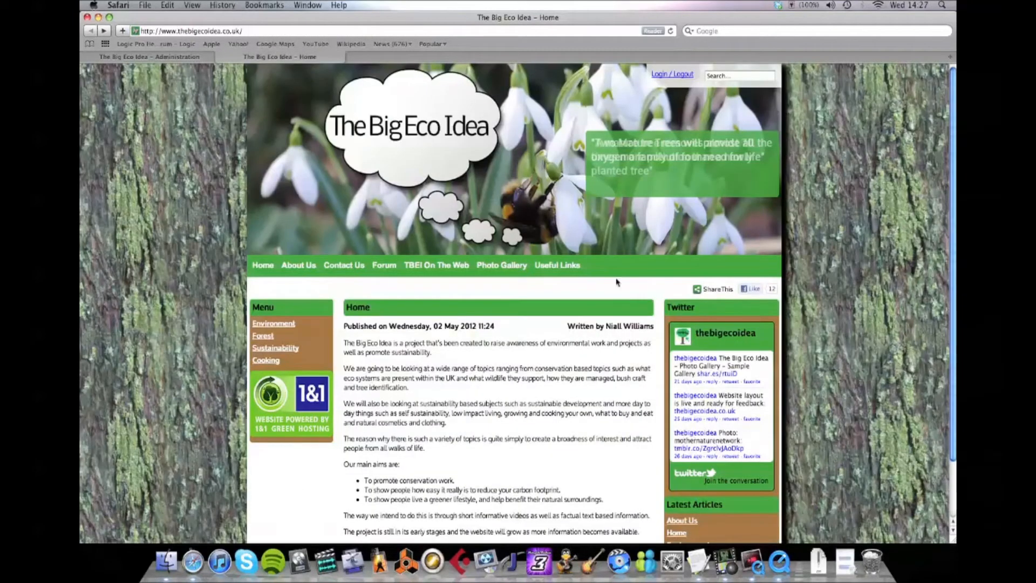
pyautogui.click(153, 54)
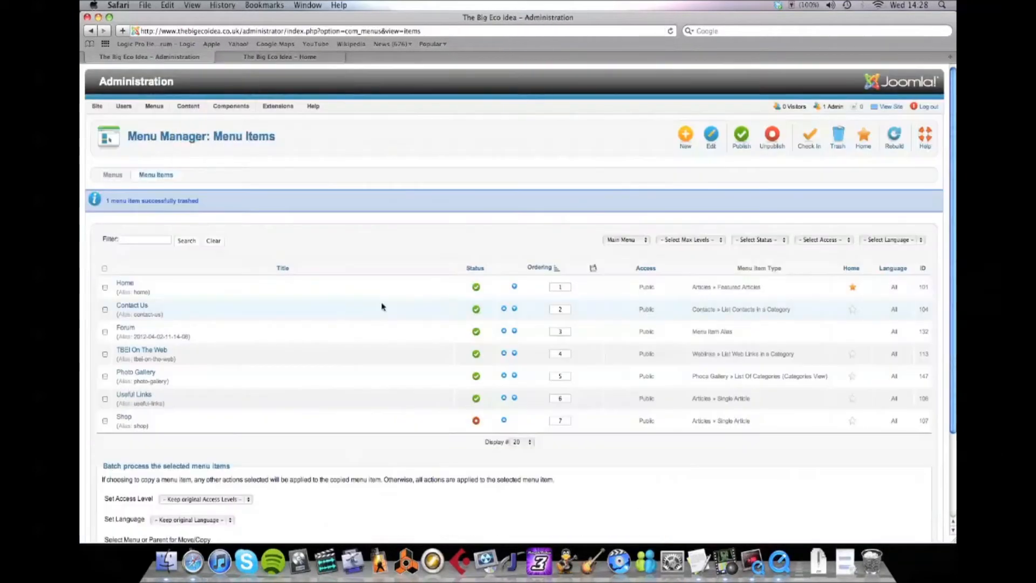
pyautogui.click(686, 136)
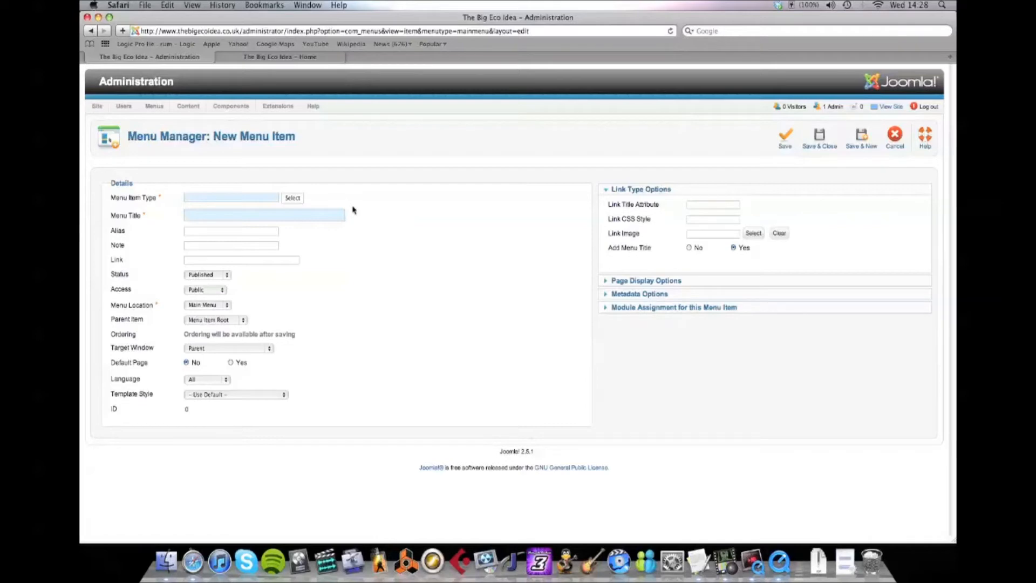
pyautogui.click(292, 198)
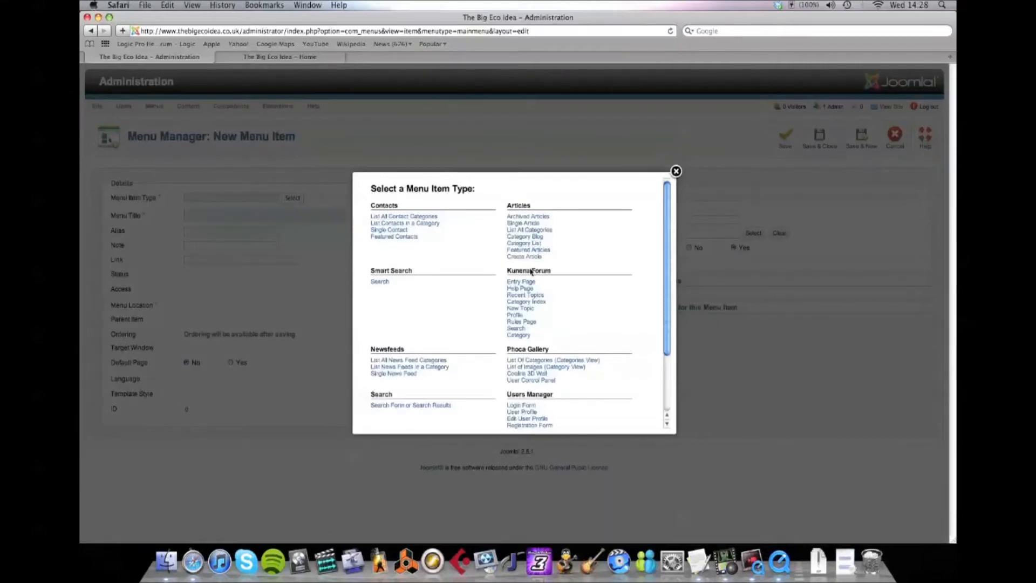
# - Open the Forum page on the live site and examine it as an example of a menu item type
pyautogui.click(274, 57)
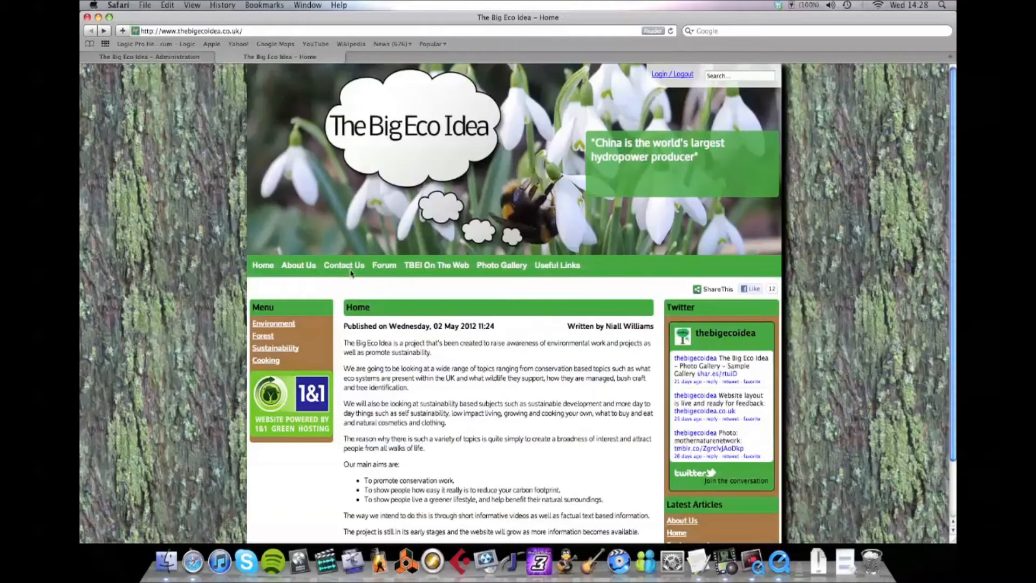
pyautogui.click(382, 266)
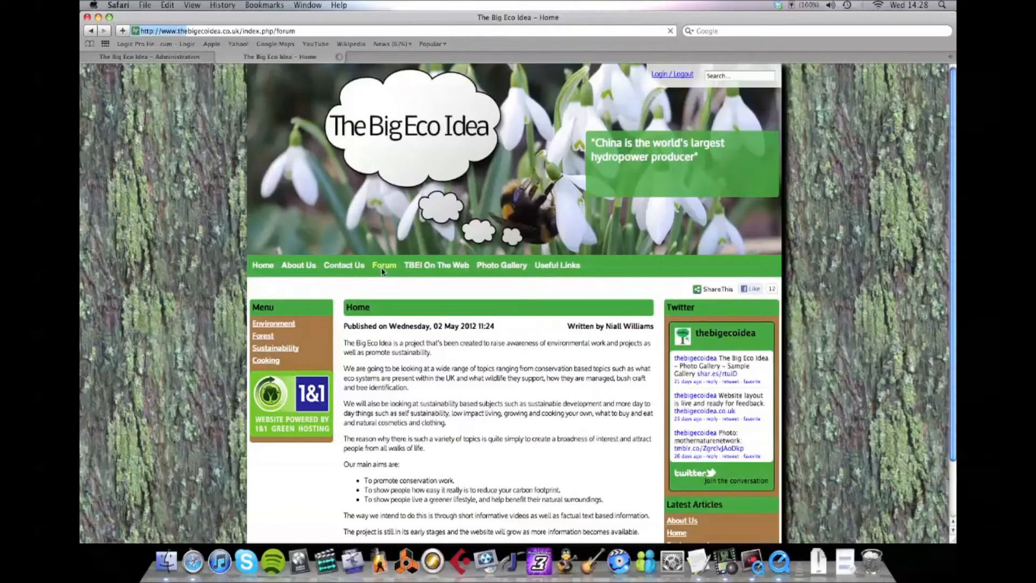
pyautogui.scroll(-2, 380, 265)
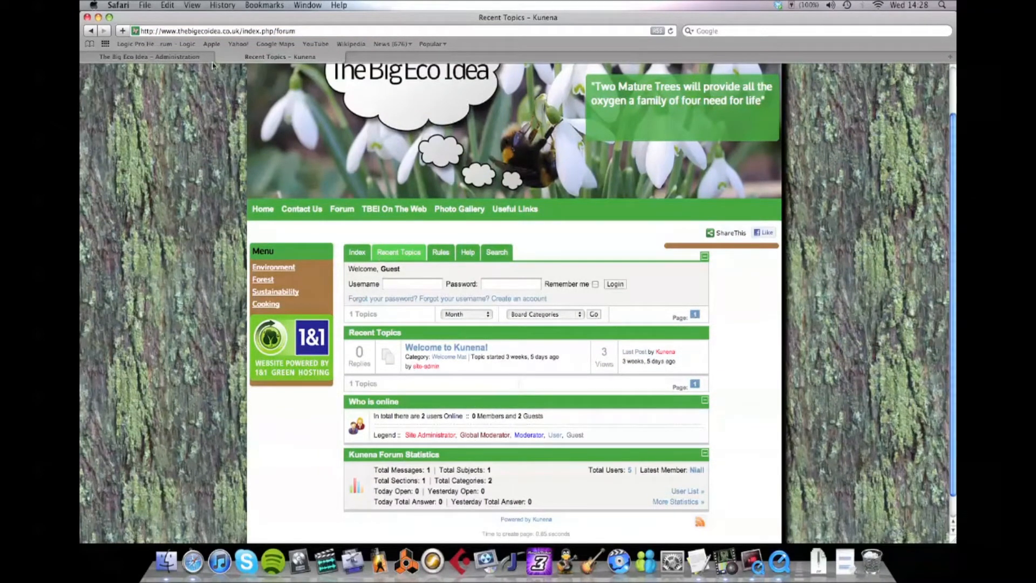
pyautogui.click(162, 57)
pyautogui.click(250, 59)
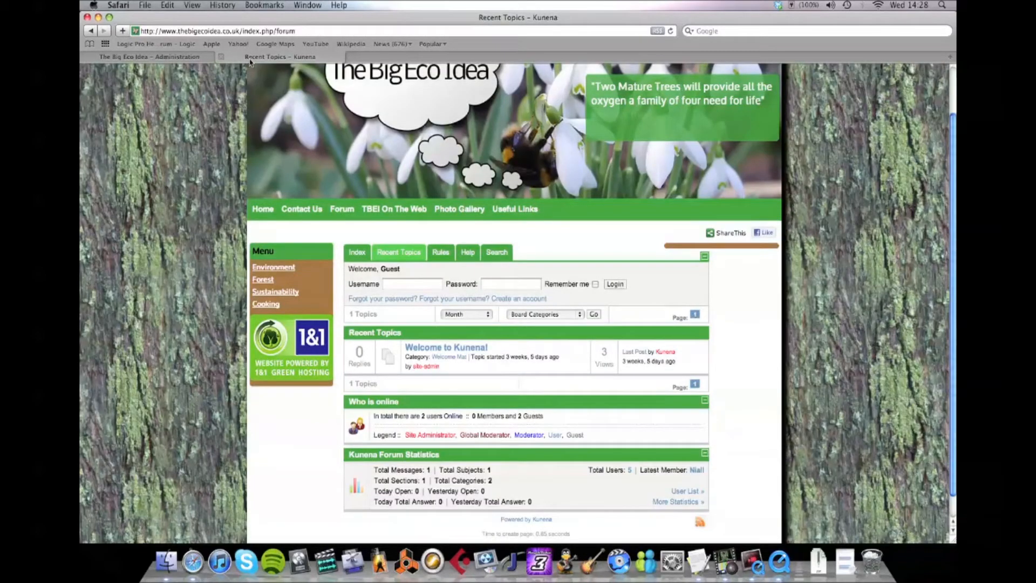
# - Check the available menu item types, and examine the Environment page on the live site as an example of an article page
pyautogui.click(151, 58)
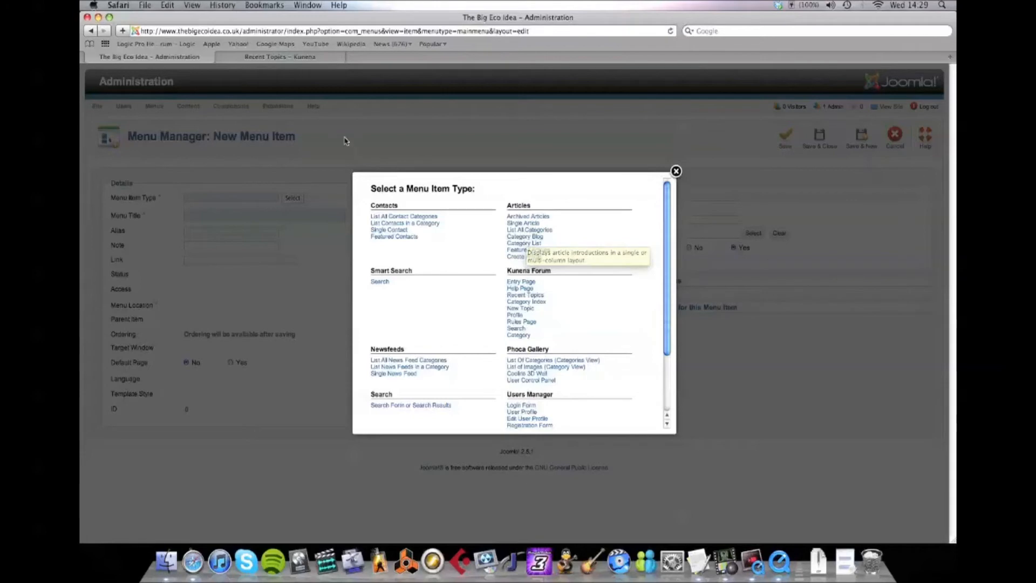
pyautogui.click(302, 57)
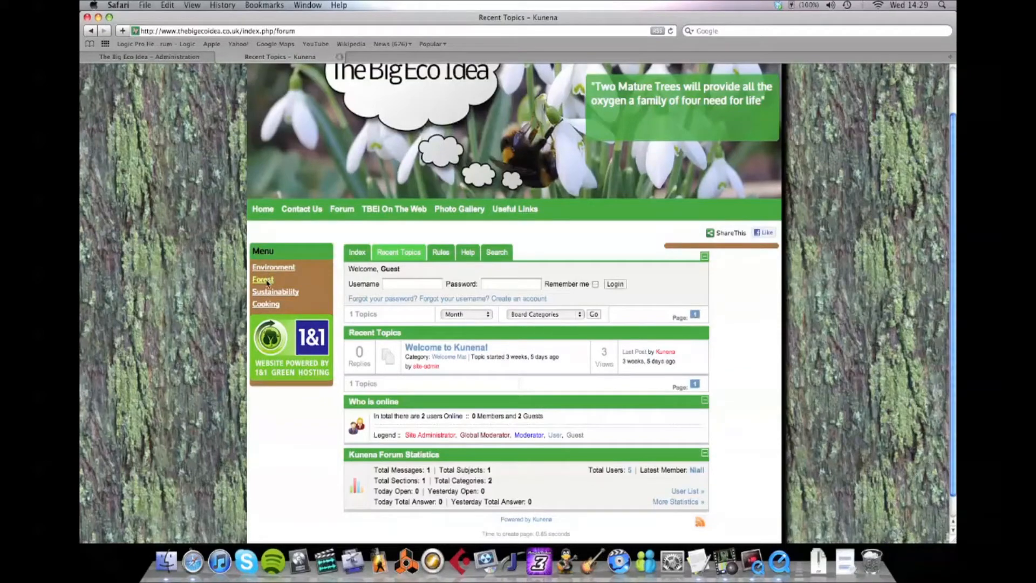
pyautogui.click(264, 280)
pyautogui.click(274, 324)
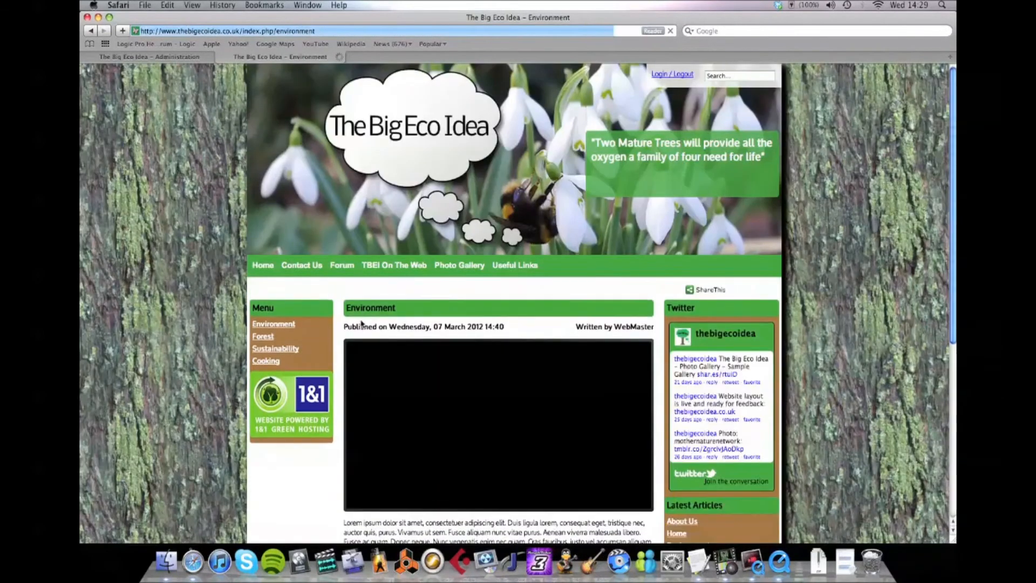
pyautogui.scroll(-6, 361, 323)
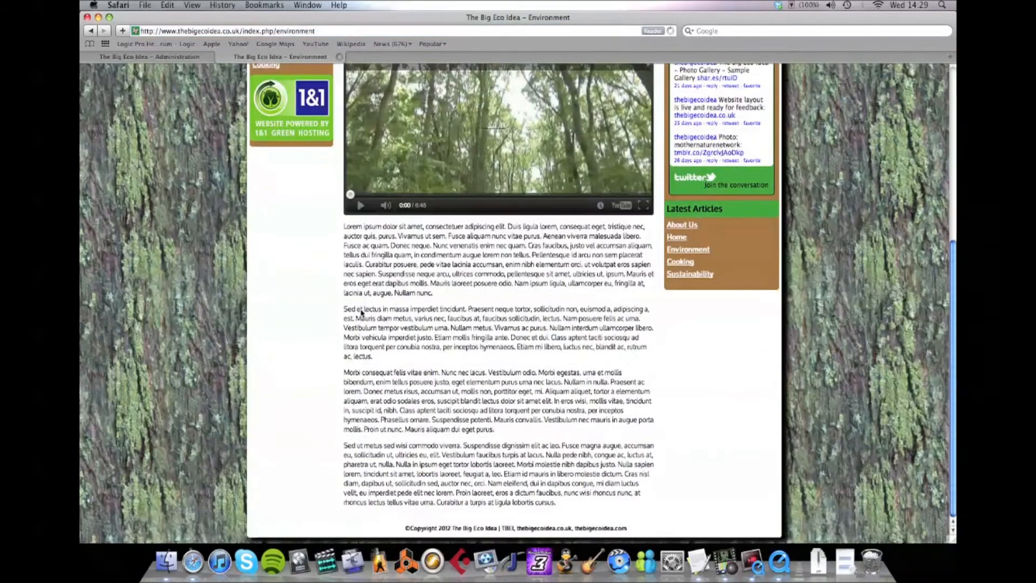
pyautogui.scroll(4, 363, 326)
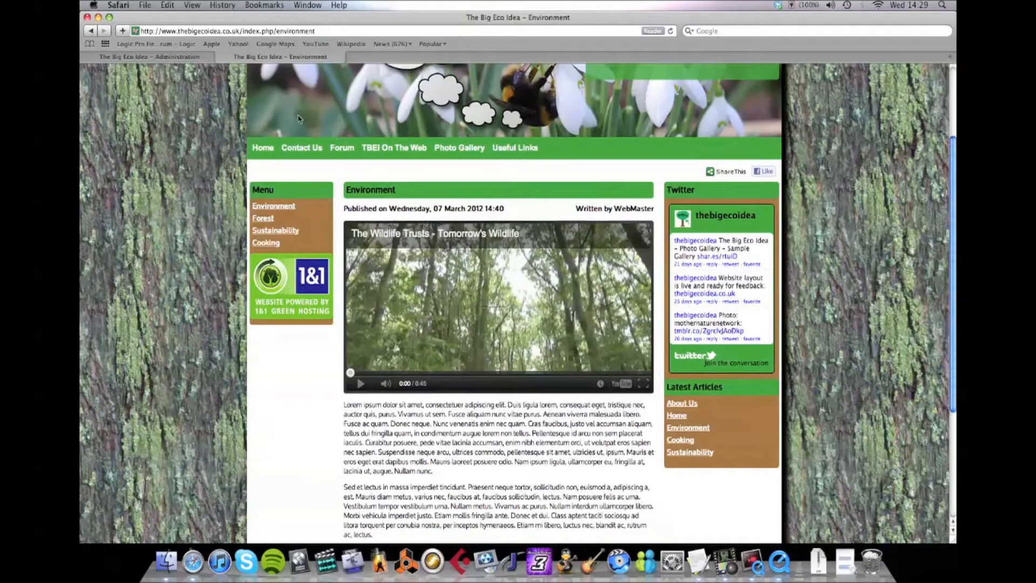
# - In the administration, set the new menu item's type to Single Article and select the About Us article for it
pyautogui.click(186, 58)
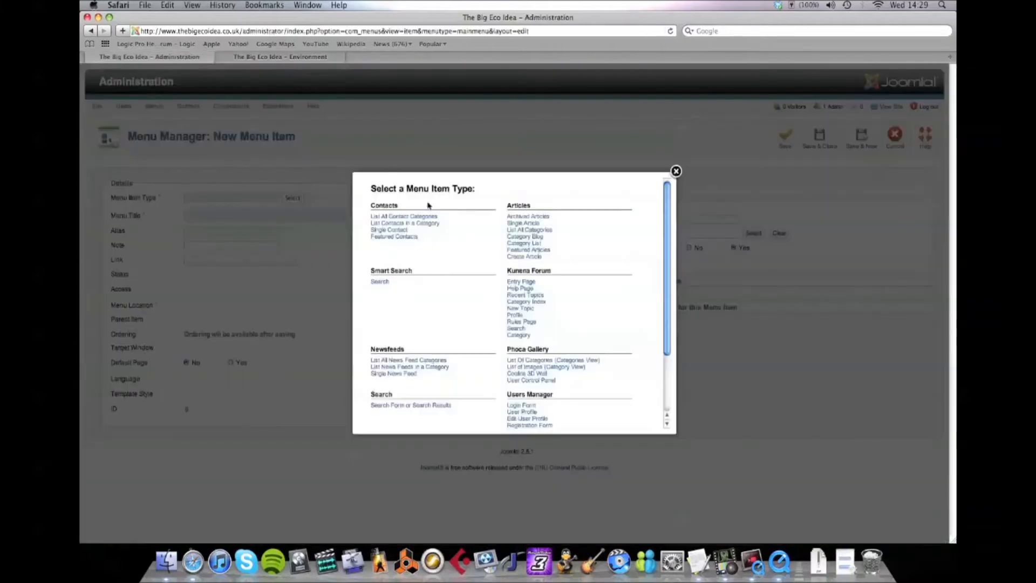
pyautogui.click(522, 223)
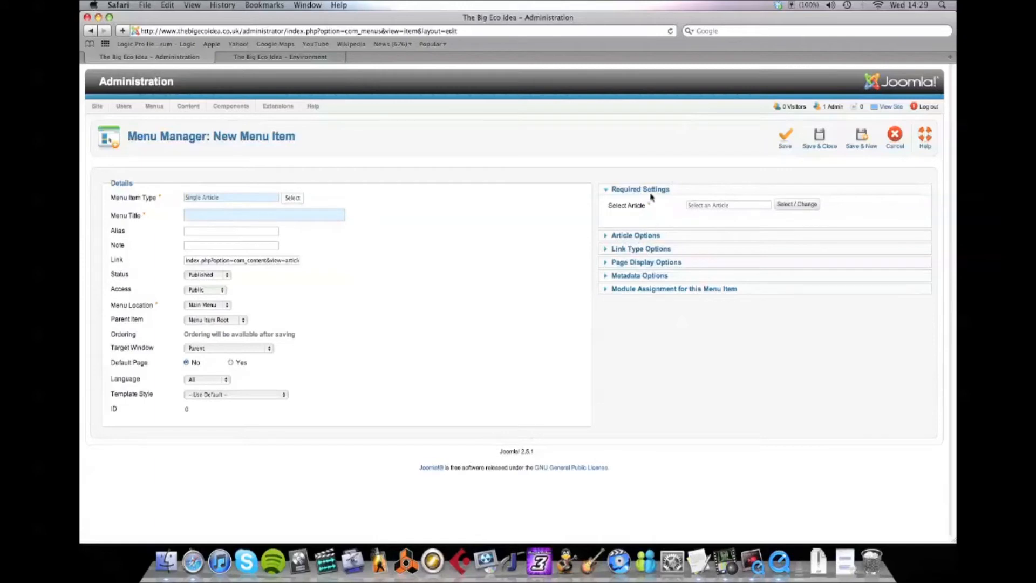
pyautogui.click(289, 199)
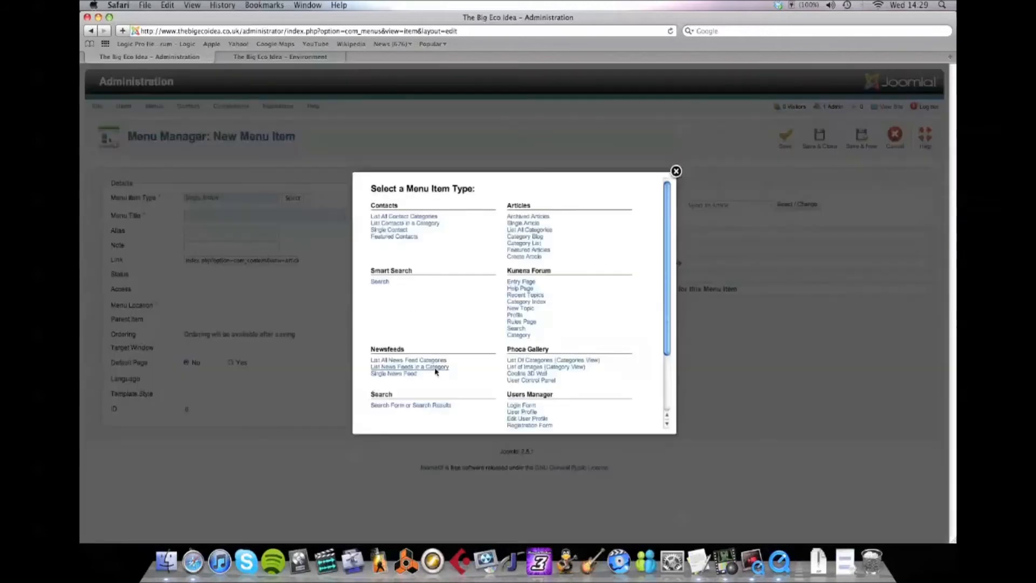
pyautogui.click(676, 172)
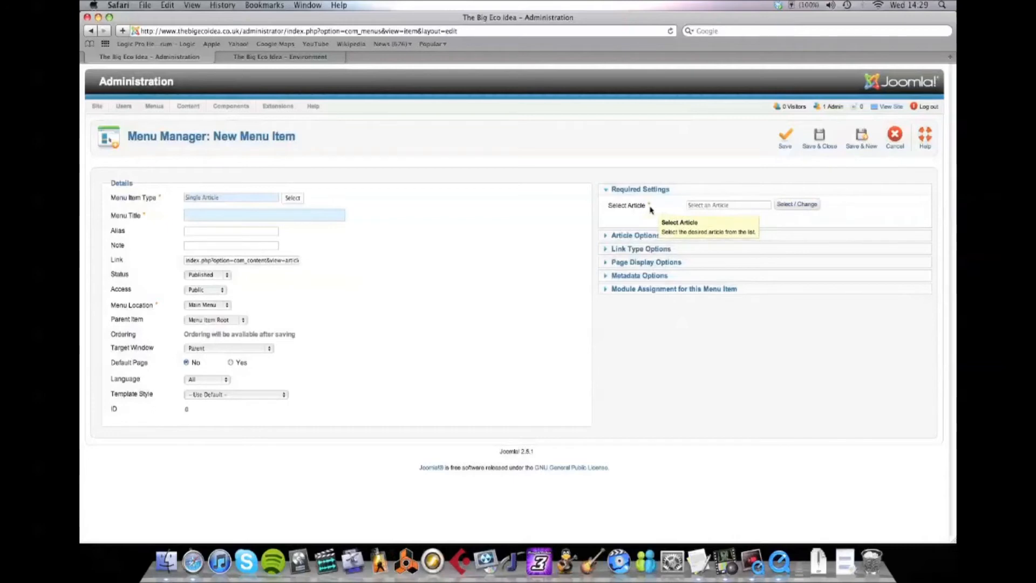
pyautogui.click(814, 211)
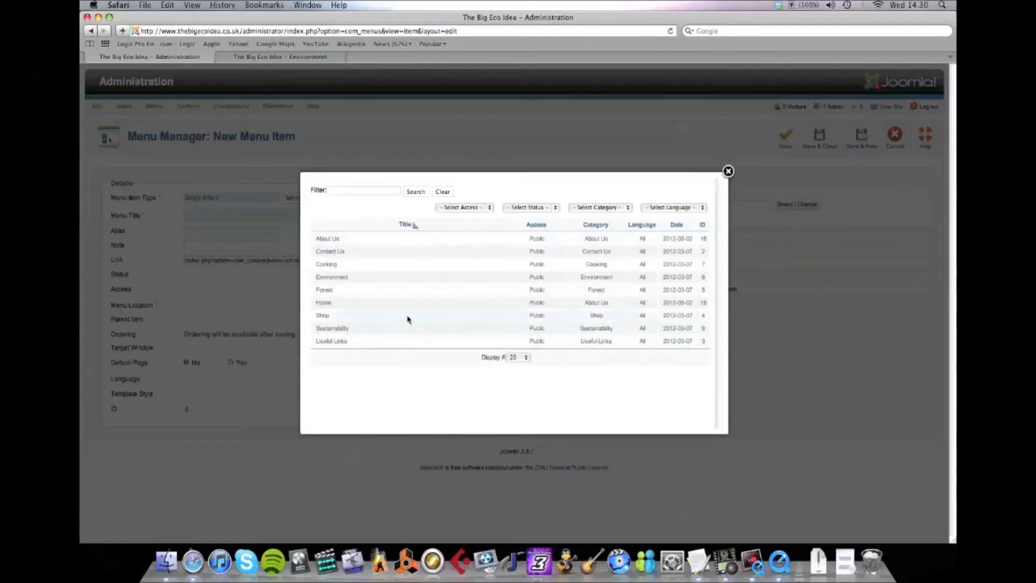
pyautogui.click(327, 239)
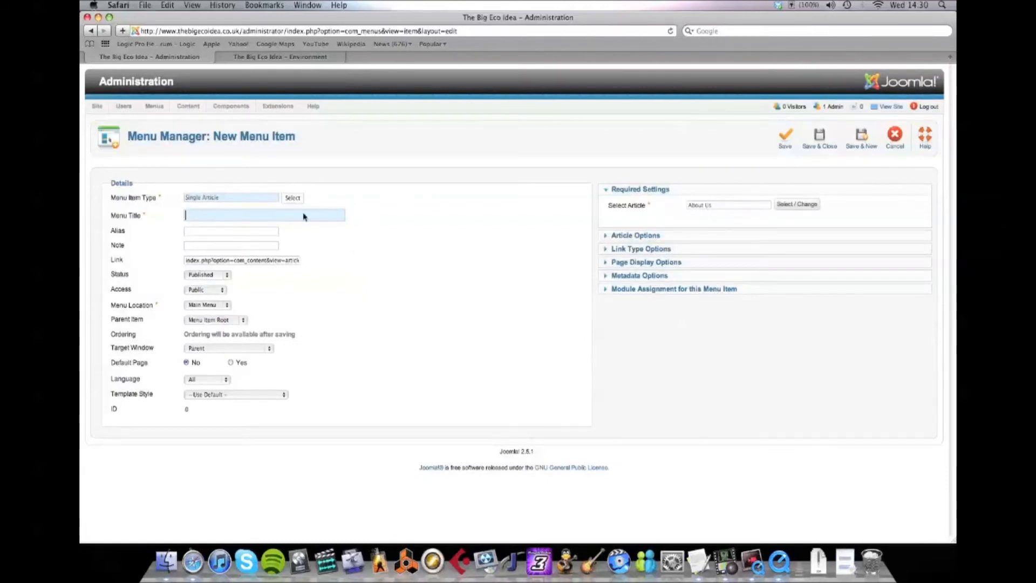
# - Check the live site's navigation labels, give the new menu item the title About Us, and look at its Alias field
pyautogui.click(261, 60)
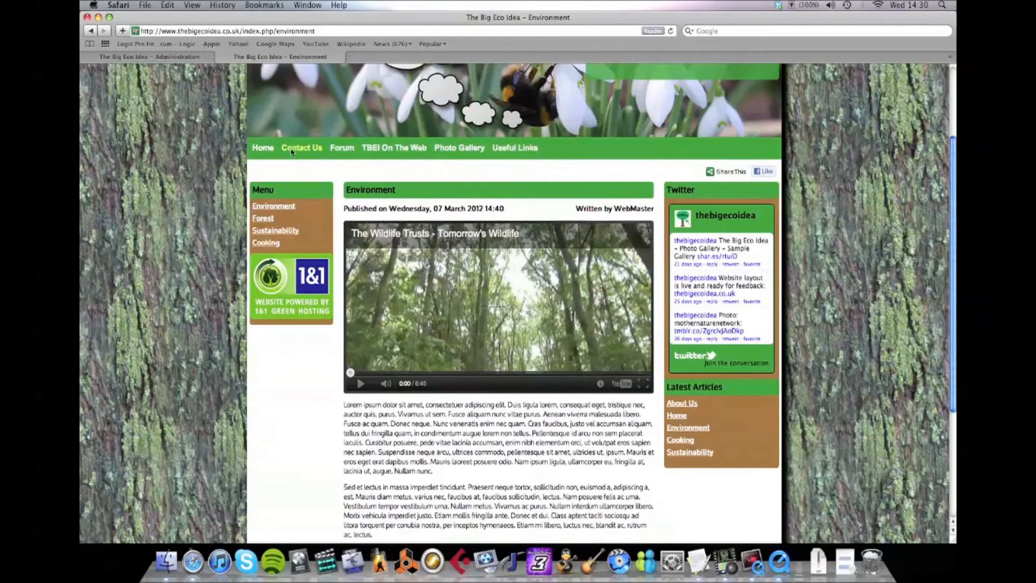
pyautogui.click(173, 57)
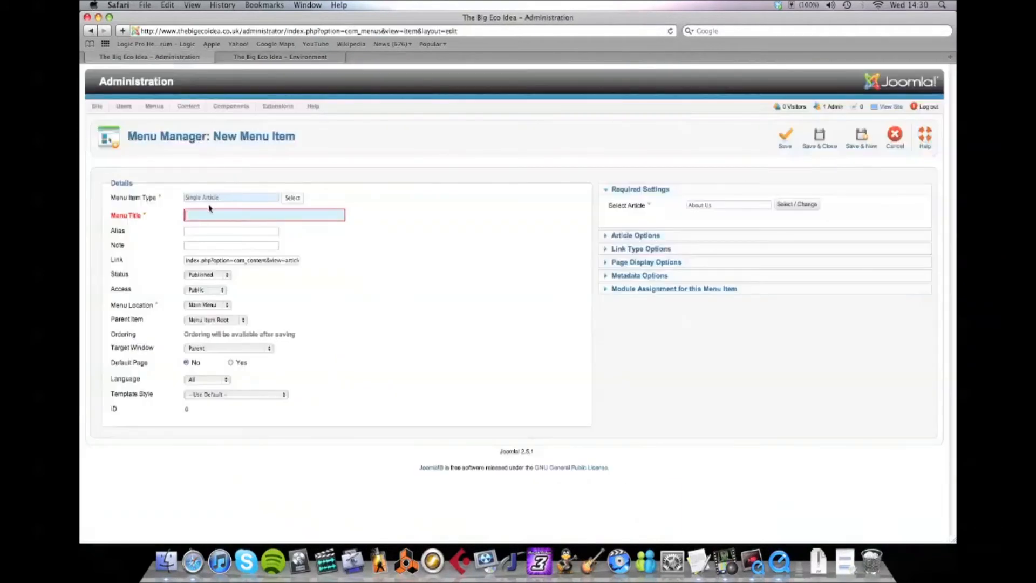
pyautogui.write('About Us')
pyautogui.click(116, 232)
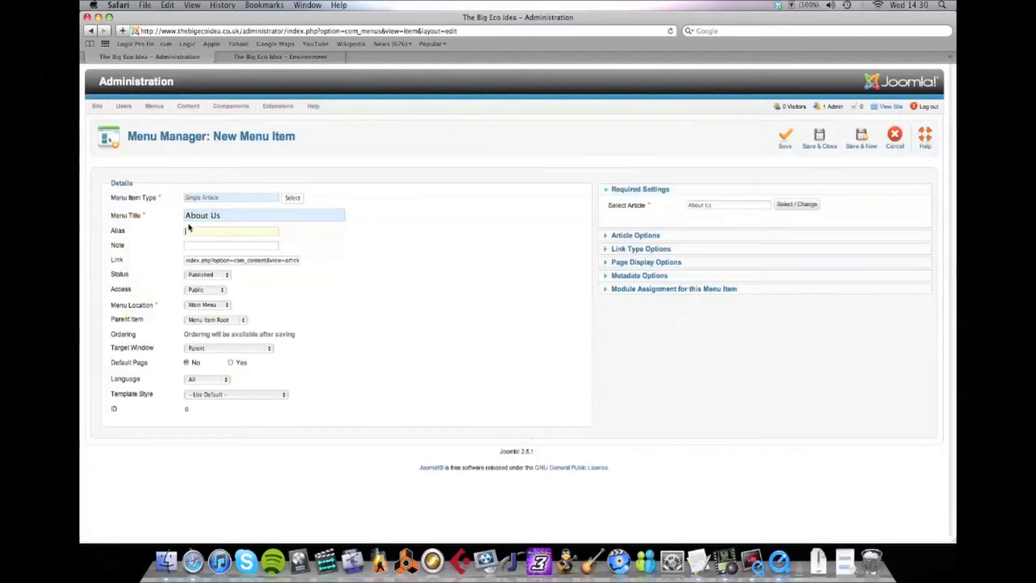
pyautogui.moveTo(125, 233)
# - Look over the live site's menus and header on the Environment page, and return to the new menu item's form
pyautogui.click(248, 57)
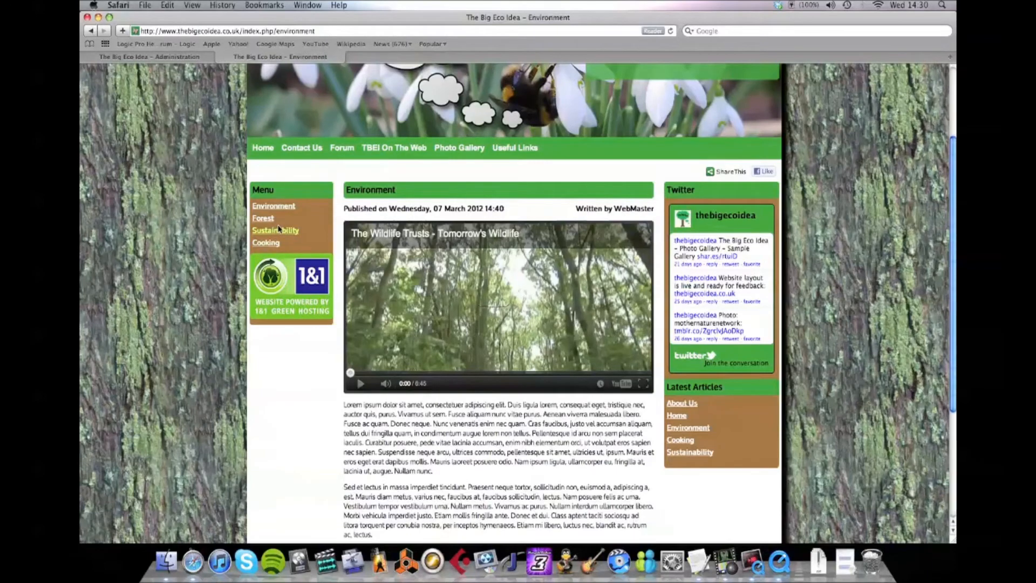
pyautogui.scroll(5, 622, 110)
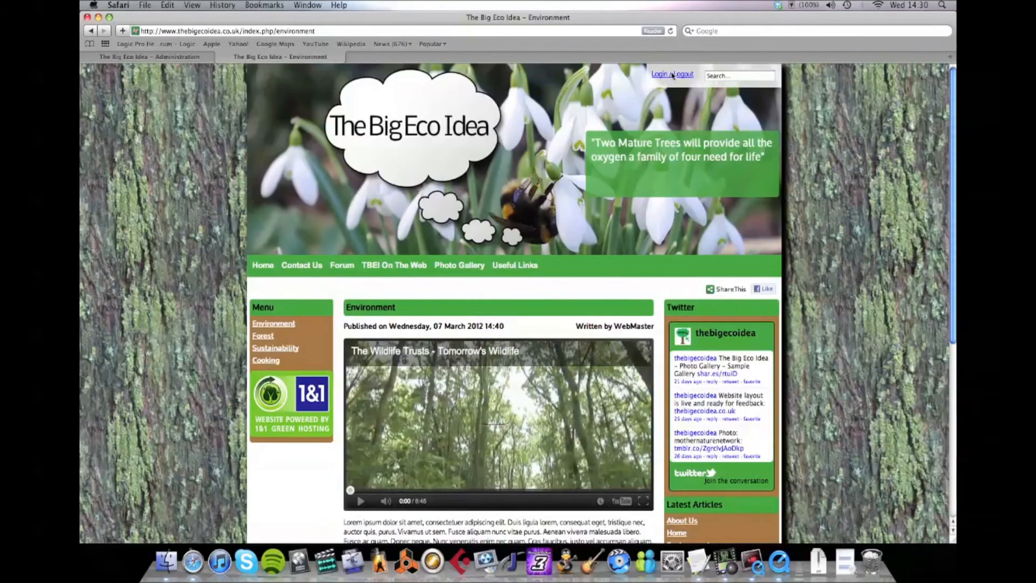
pyautogui.scroll(-3, 674, 270)
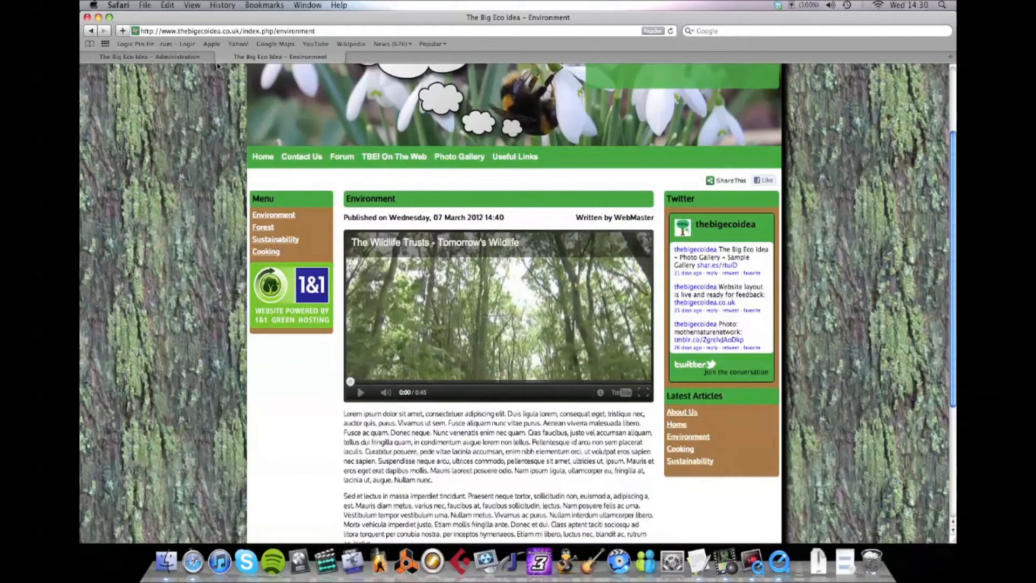
pyautogui.click(153, 56)
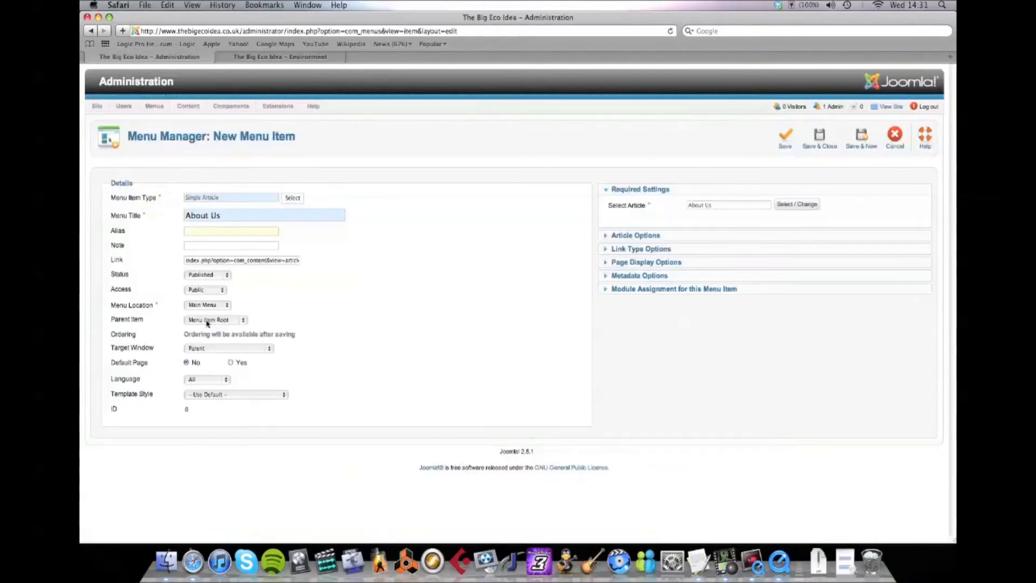
# - Review the Parent Item choices against the live site's top navigation, leaving the parent at Menu Item Root
pyautogui.click(206, 323)
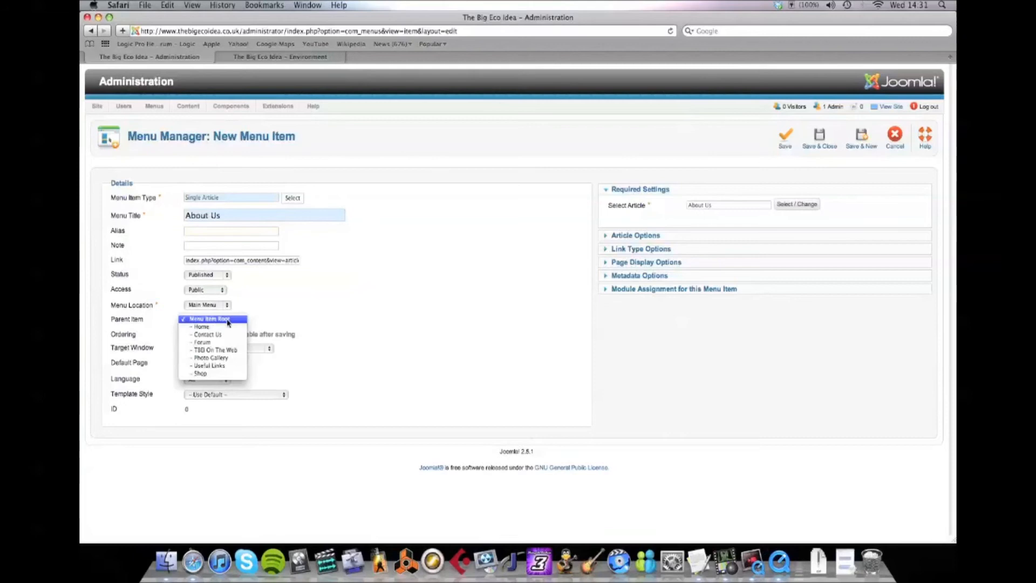
pyautogui.click(269, 317)
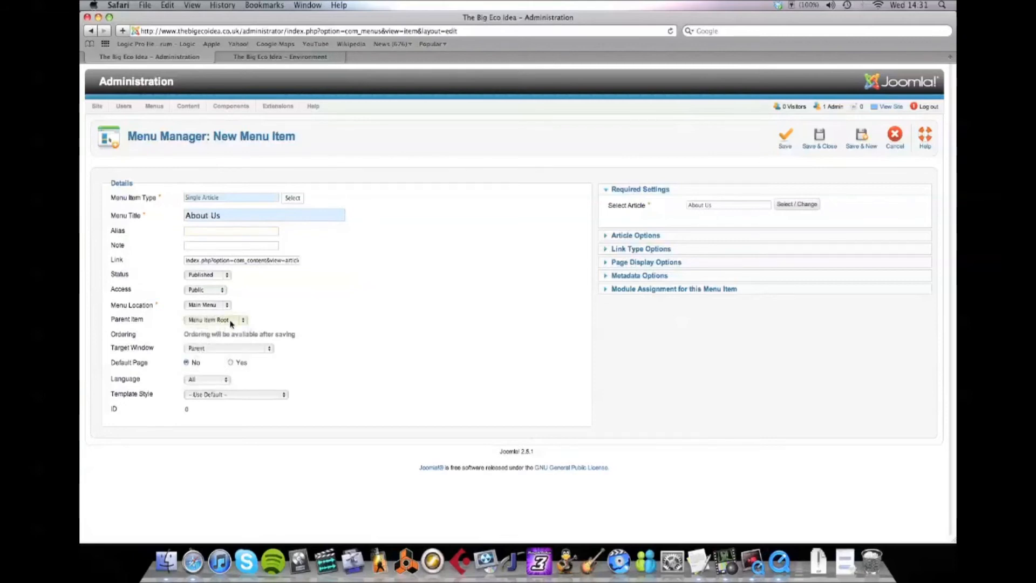
pyautogui.click(229, 322)
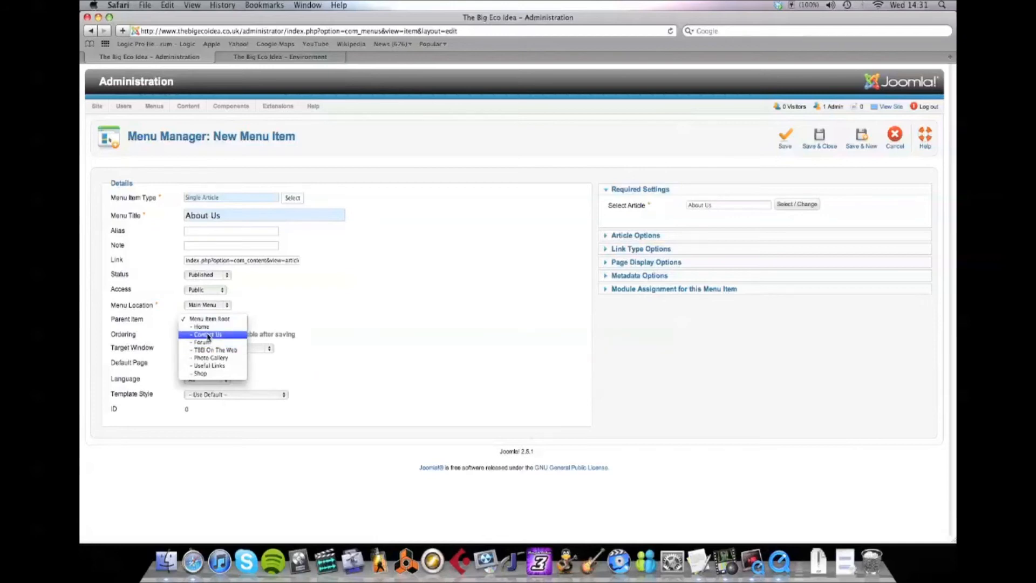
pyautogui.click(269, 309)
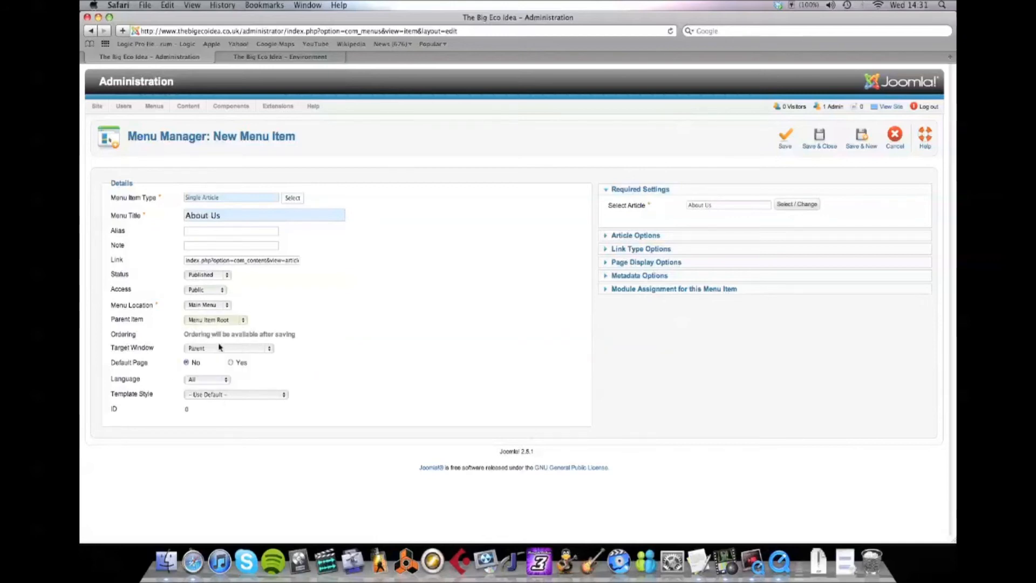
pyautogui.click(290, 59)
pyautogui.scroll(4, 354, 159)
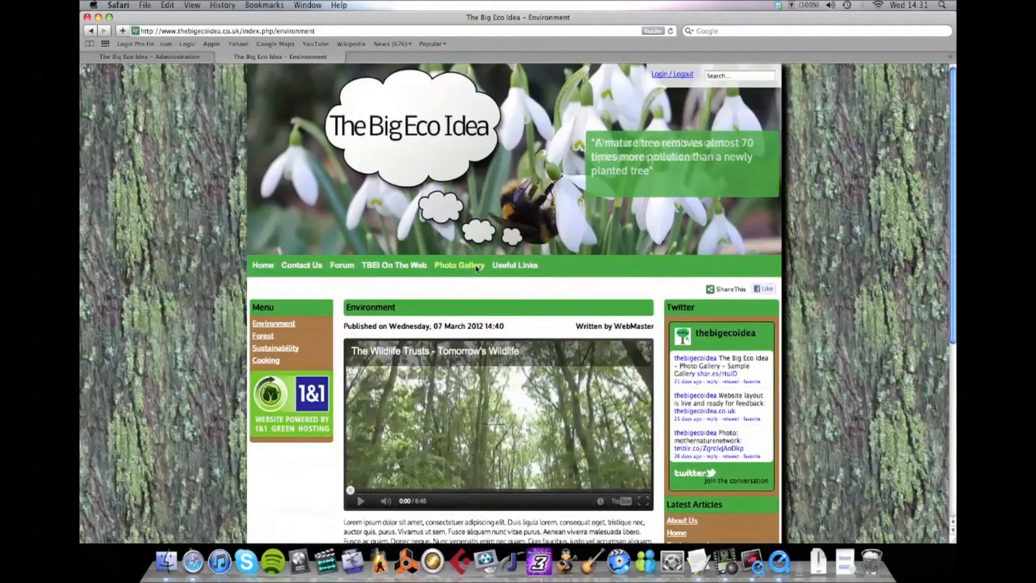
pyautogui.click(160, 56)
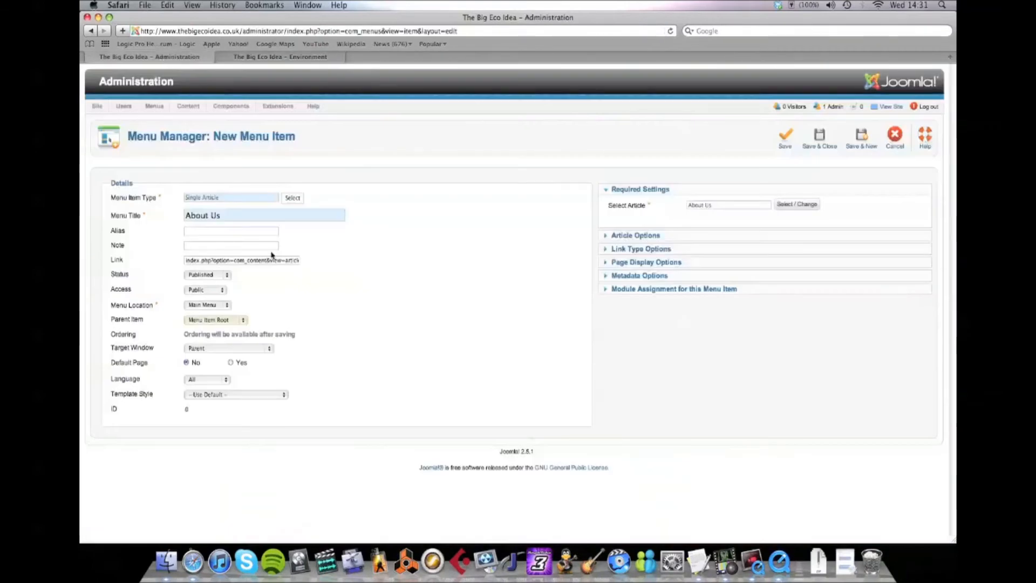
pyautogui.click(224, 321)
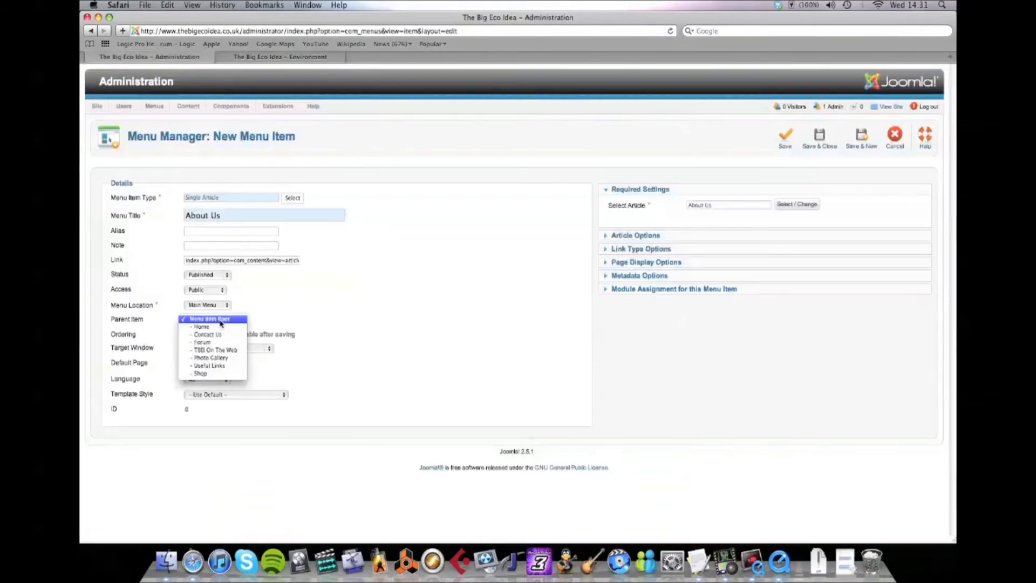
pyautogui.click(251, 320)
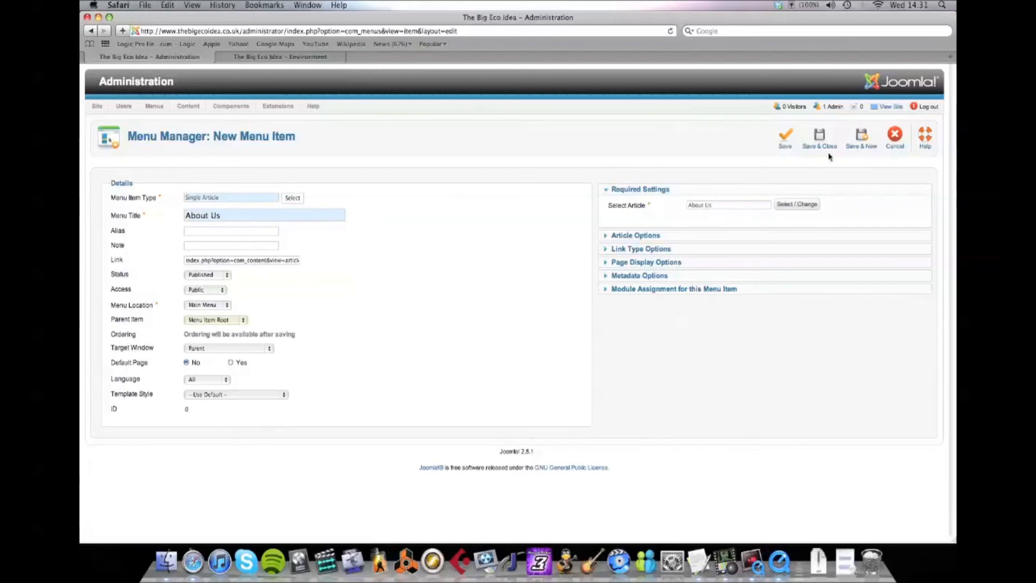
# - Try to save and close the menu item, set its alias to about-us-menu, and try saving again
pyautogui.click(820, 140)
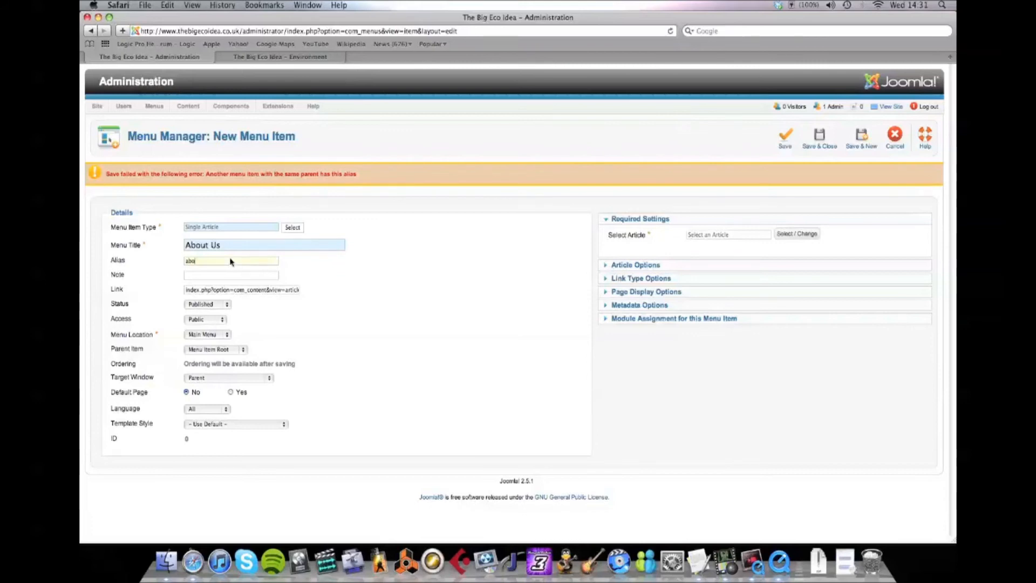
pyautogui.write('-us')
pyautogui.write('-')
pyautogui.write('menu')
pyautogui.click(827, 144)
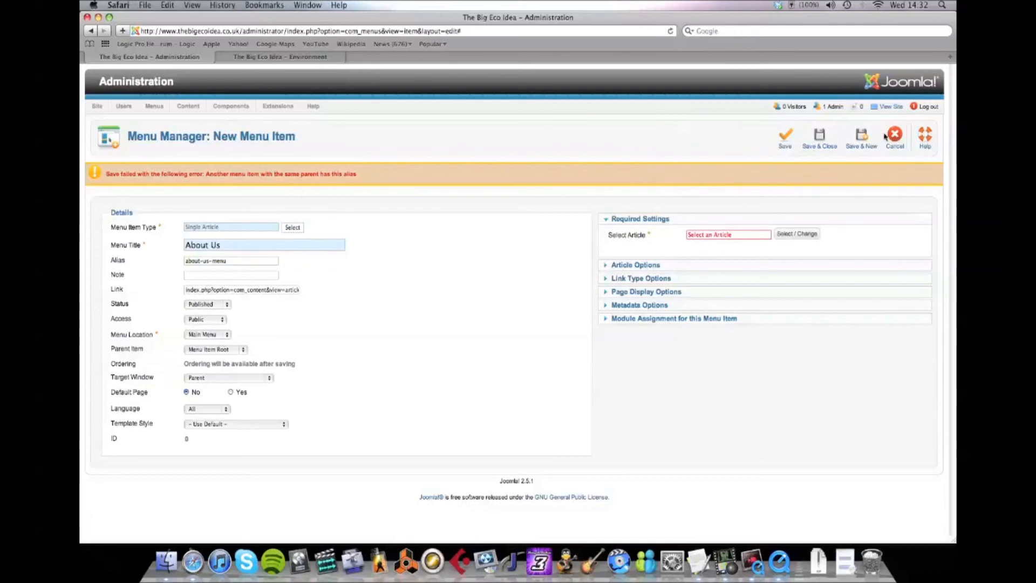
# - Select the About Us article for the menu item again, and save and close the item
pyautogui.click(798, 233)
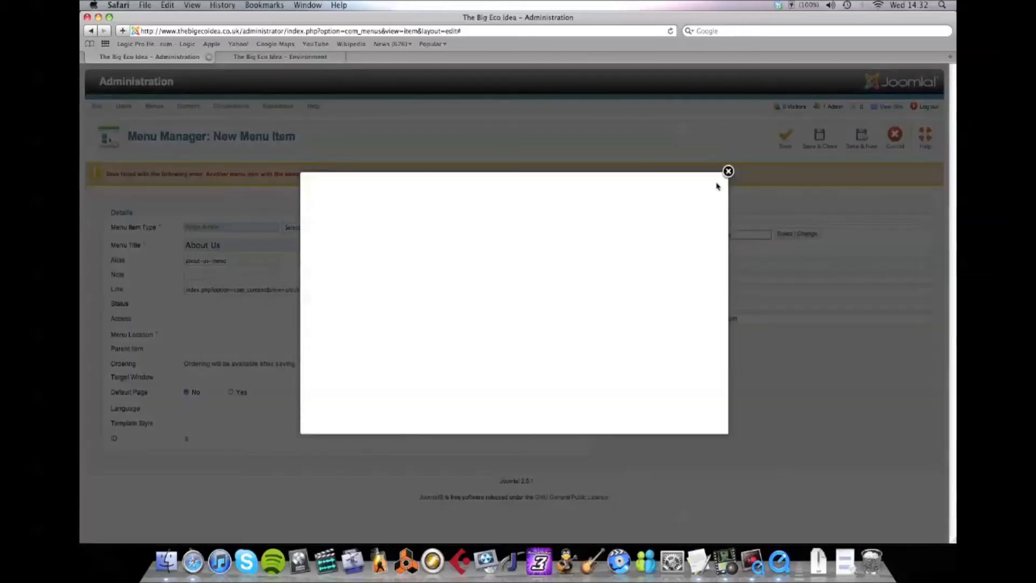
pyautogui.click(329, 238)
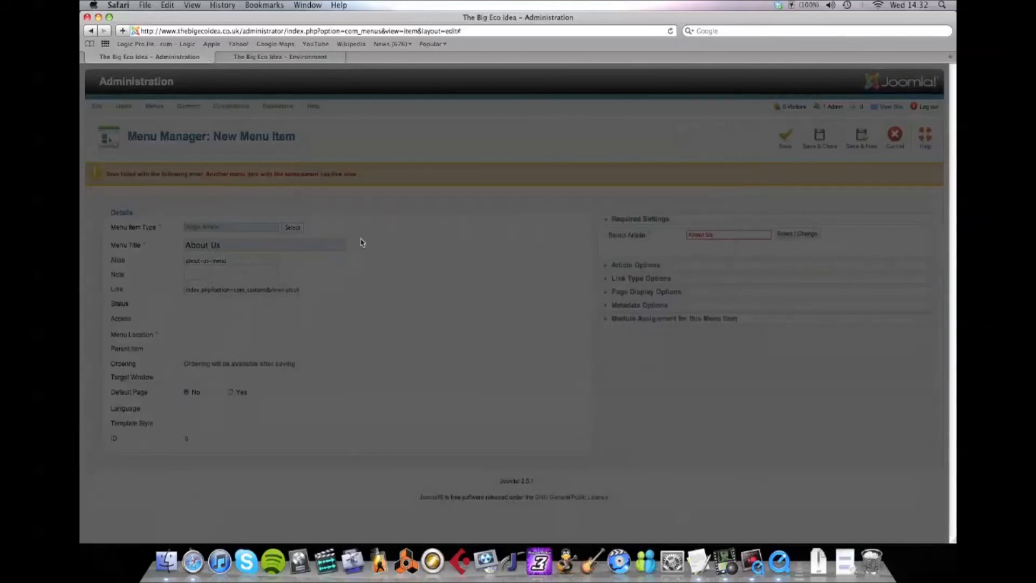
pyautogui.click(823, 139)
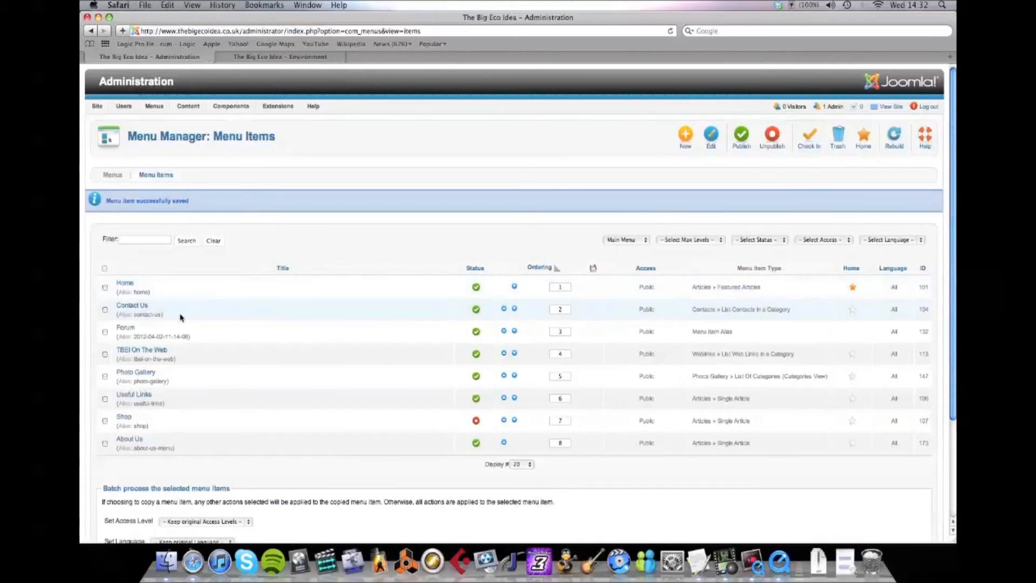
# - Check the Main Menu's item list, reload the live site, and open About Us from its top navigation
pyautogui.scroll(-1, 178, 319)
pyautogui.scroll(-1, 177, 319)
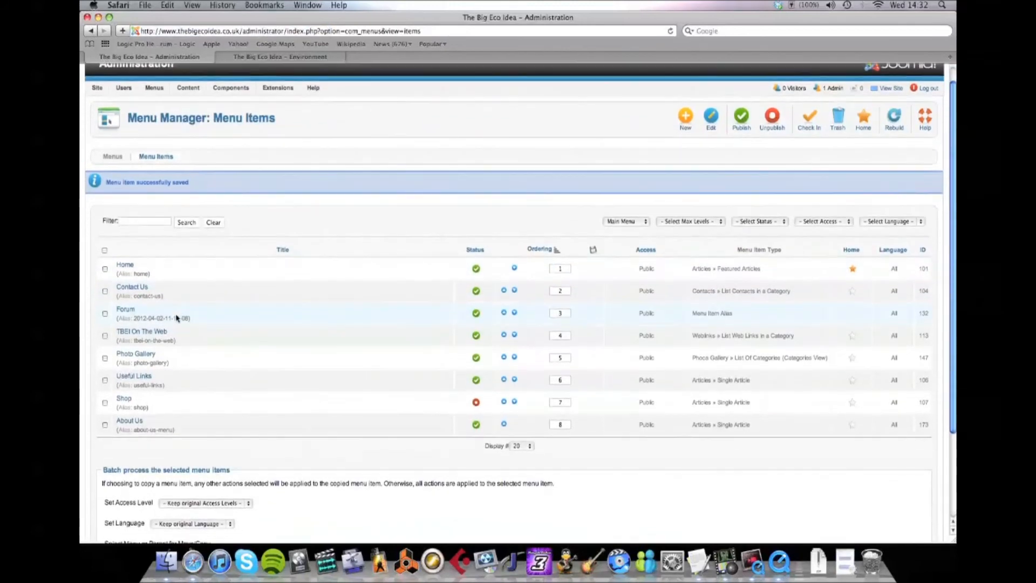
pyautogui.click(264, 57)
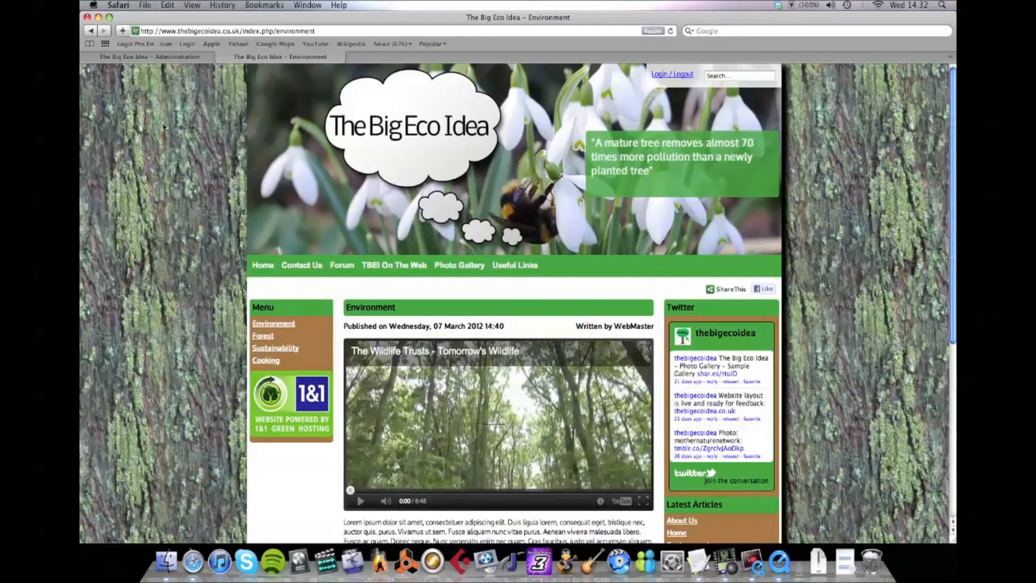
pyautogui.click(671, 31)
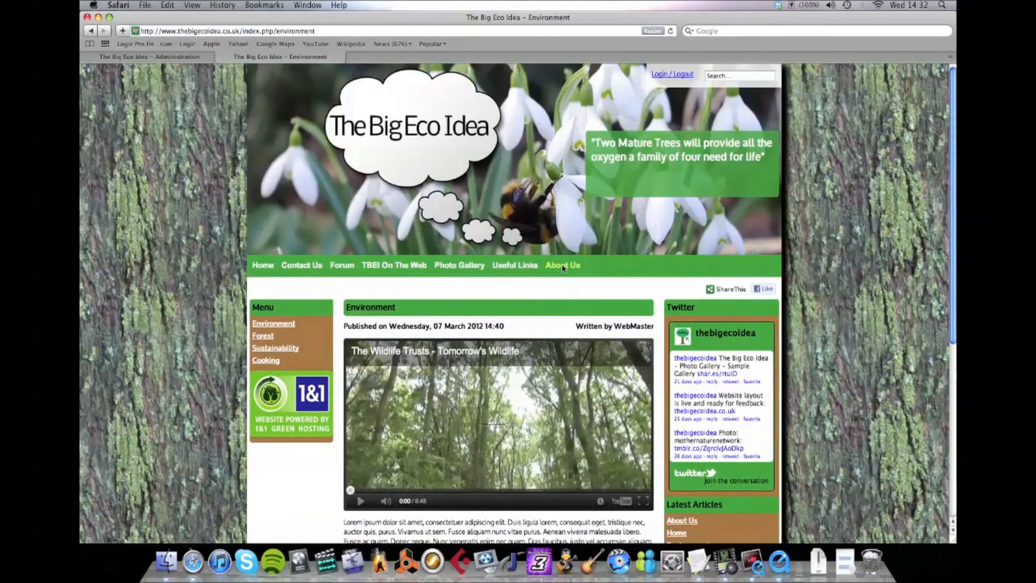
pyautogui.click(564, 265)
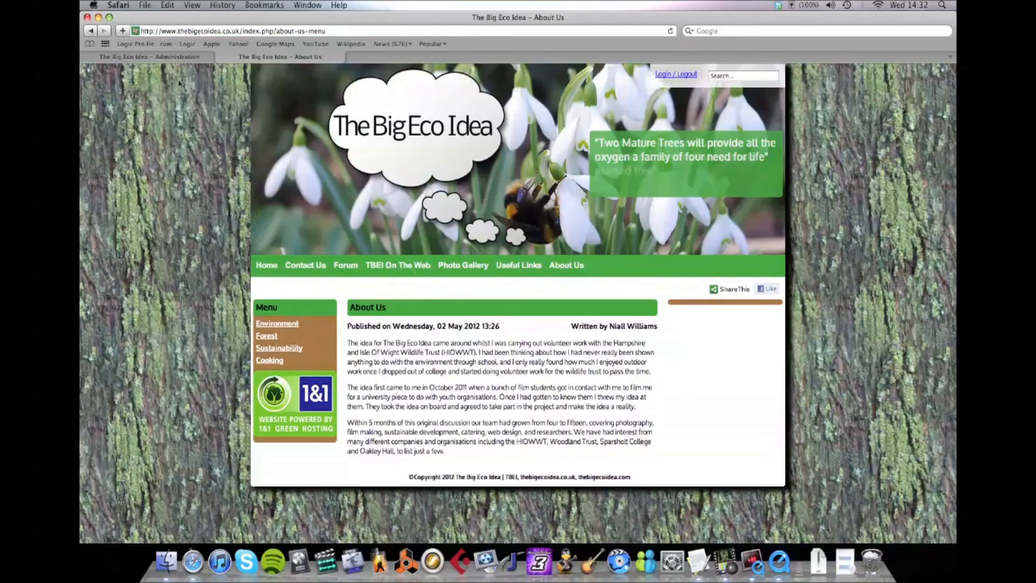
# - Move About Us up one place in the Main Menu's item list, and set its ordering to 2 and save the order
pyautogui.click(173, 57)
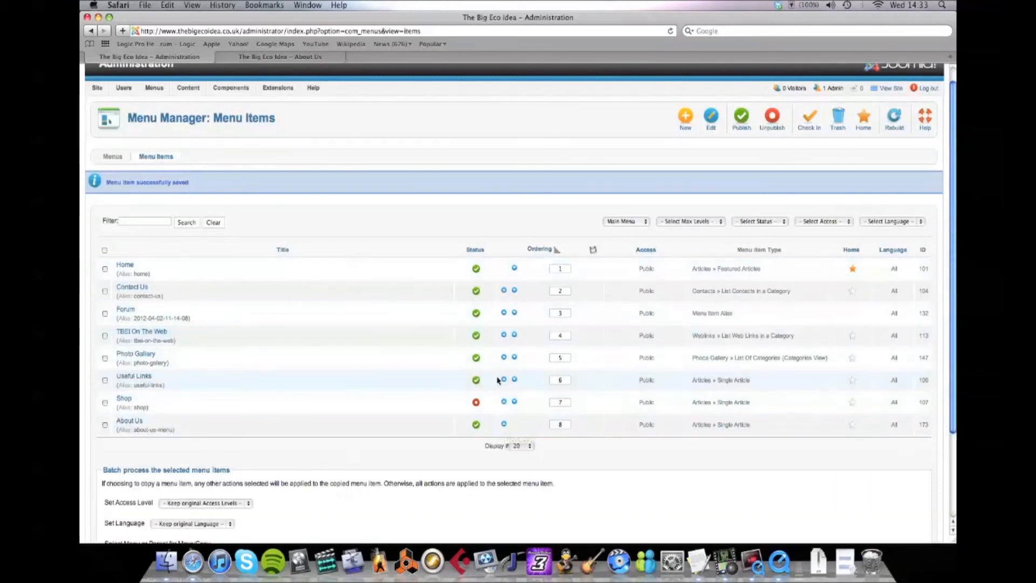
pyautogui.click(504, 424)
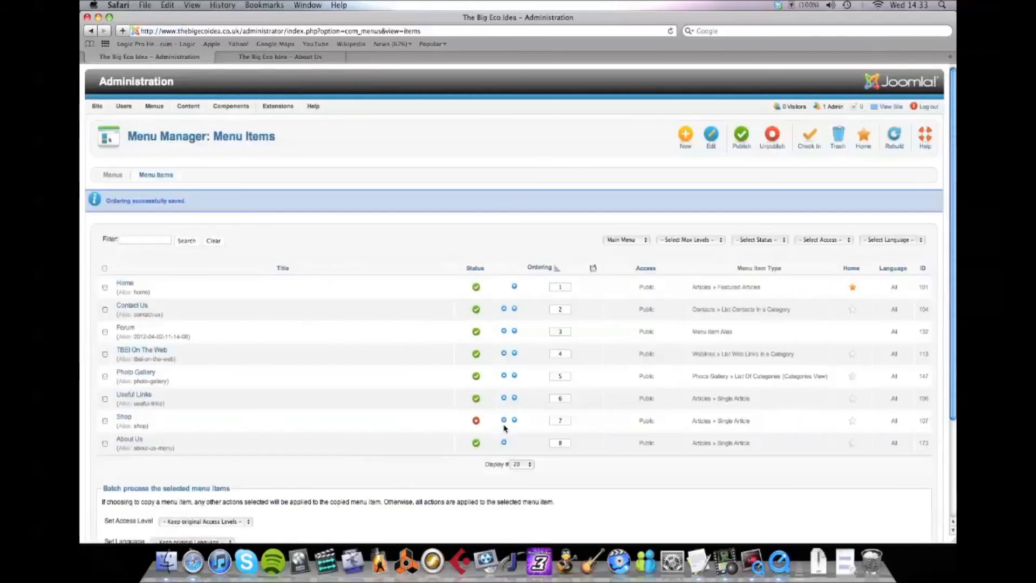
pyautogui.scroll(-1, 498, 442)
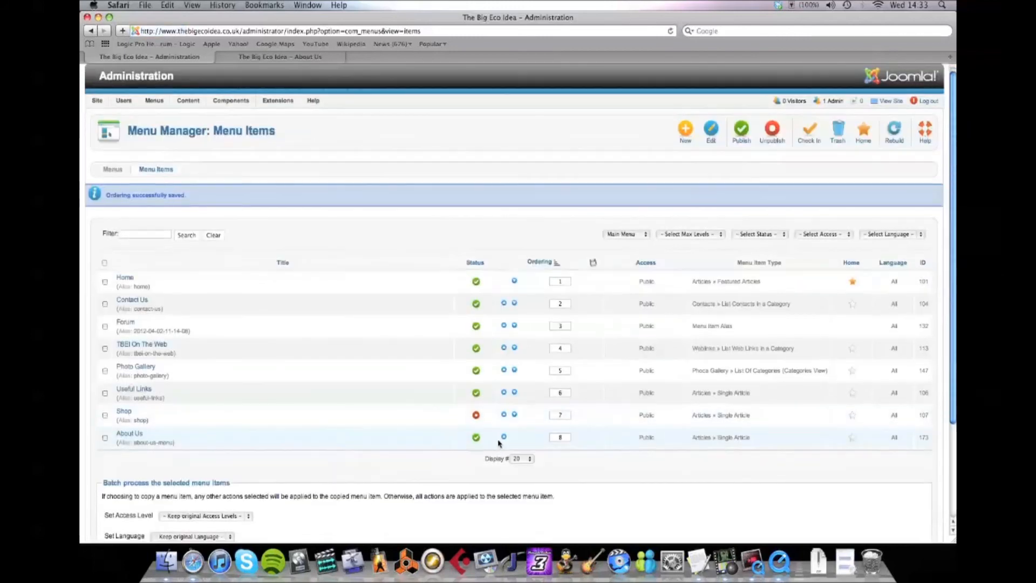
pyautogui.click(504, 437)
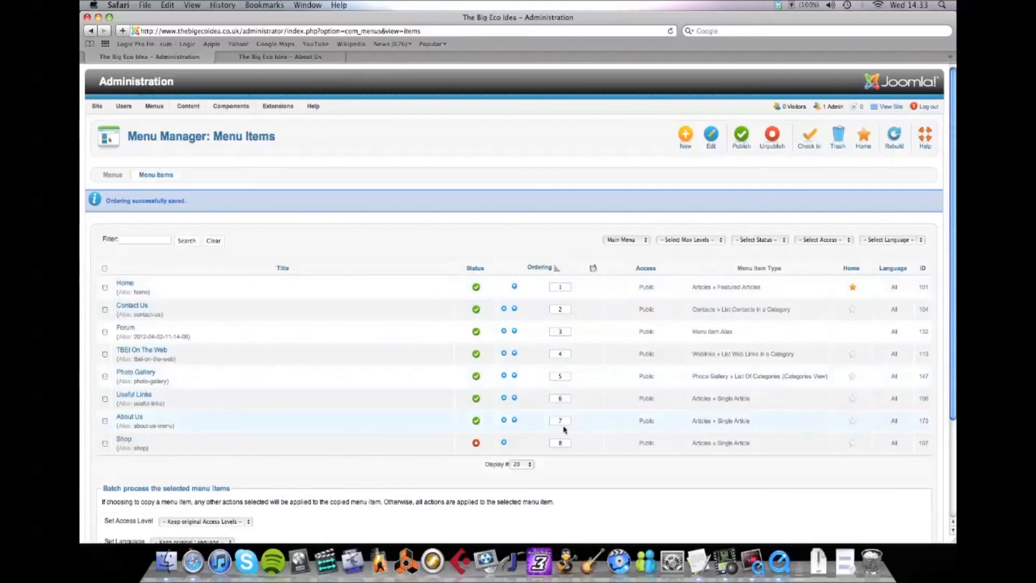
pyautogui.write('2')
pyautogui.click(592, 270)
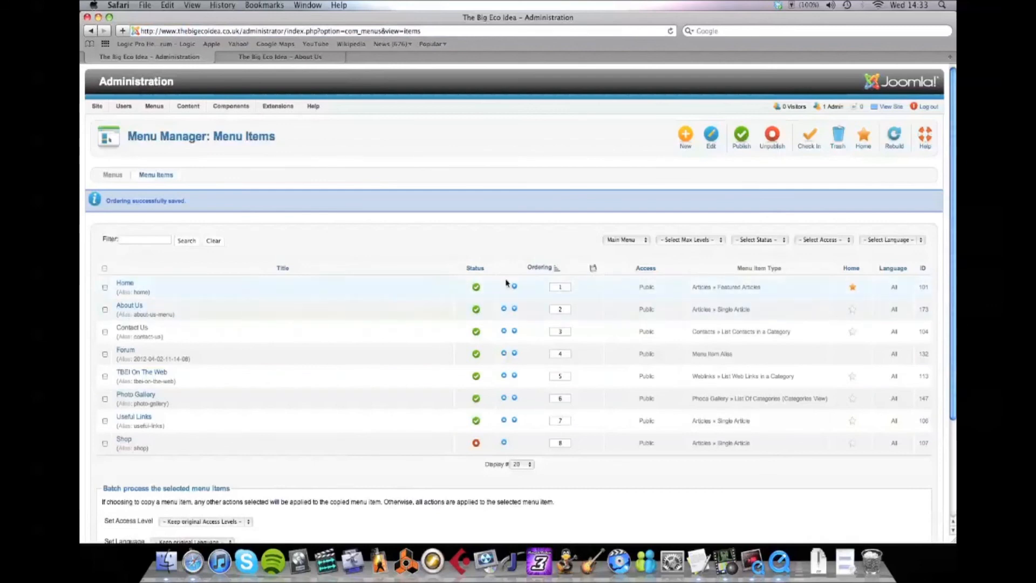
# - Reload the live site and check the reordered top navigation by opening Home and About Us
pyautogui.click(298, 57)
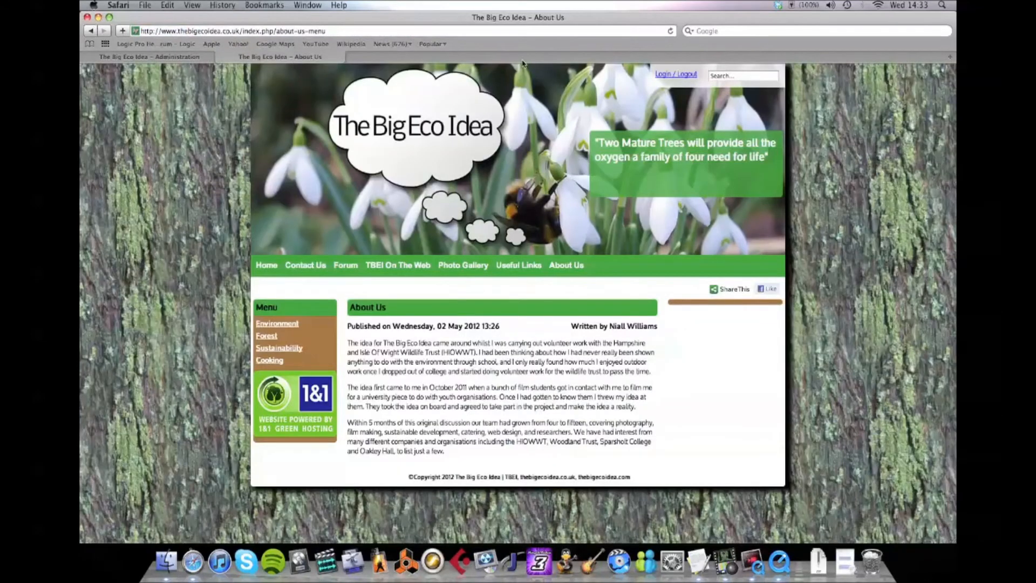
pyautogui.click(670, 32)
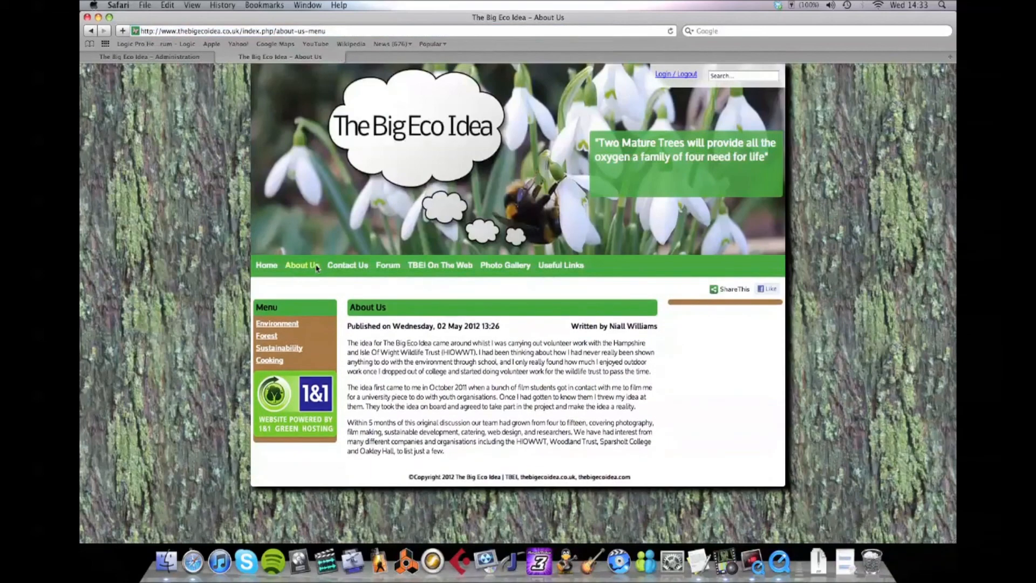
pyautogui.click(274, 267)
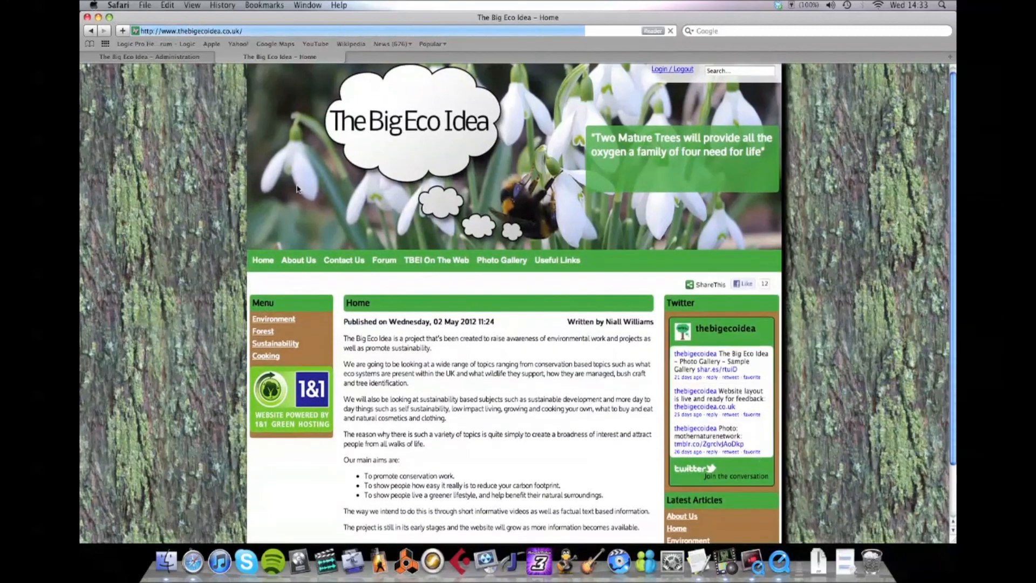
pyautogui.scroll(-1, 297, 188)
pyautogui.click(299, 250)
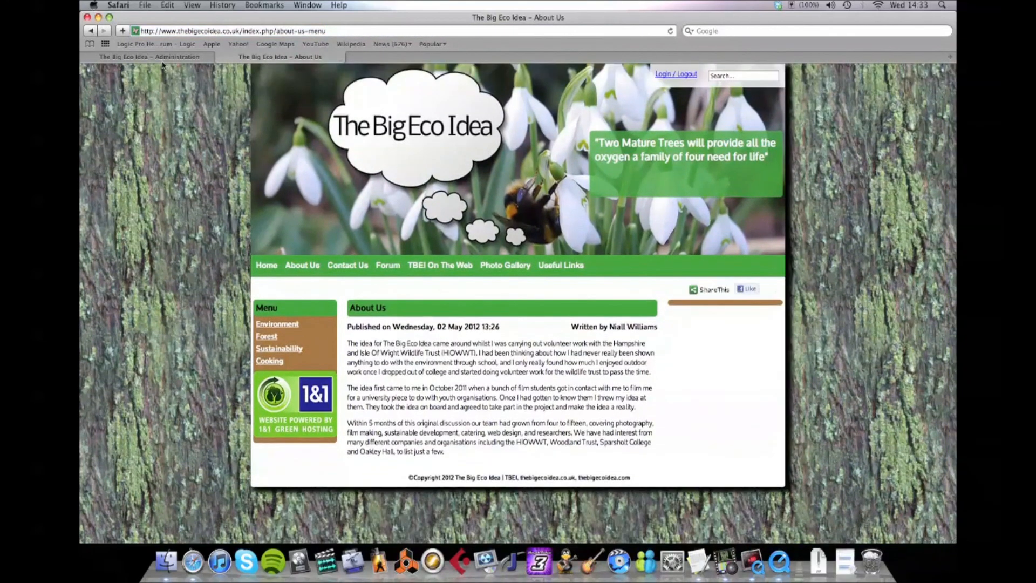
# - Start a new Main Menu item in the administration site and review the available menu item types
pyautogui.click(162, 58)
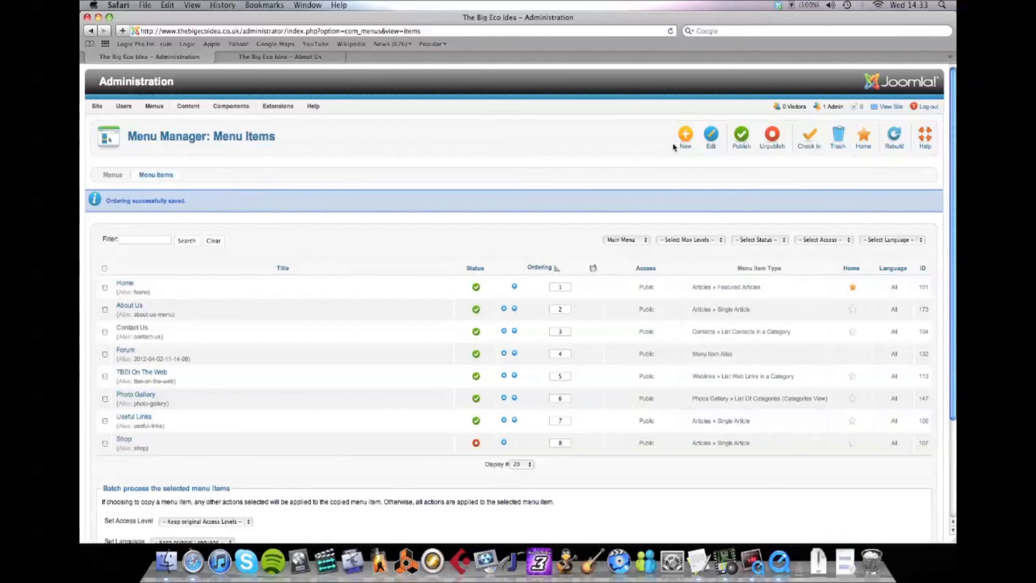
pyautogui.click(686, 139)
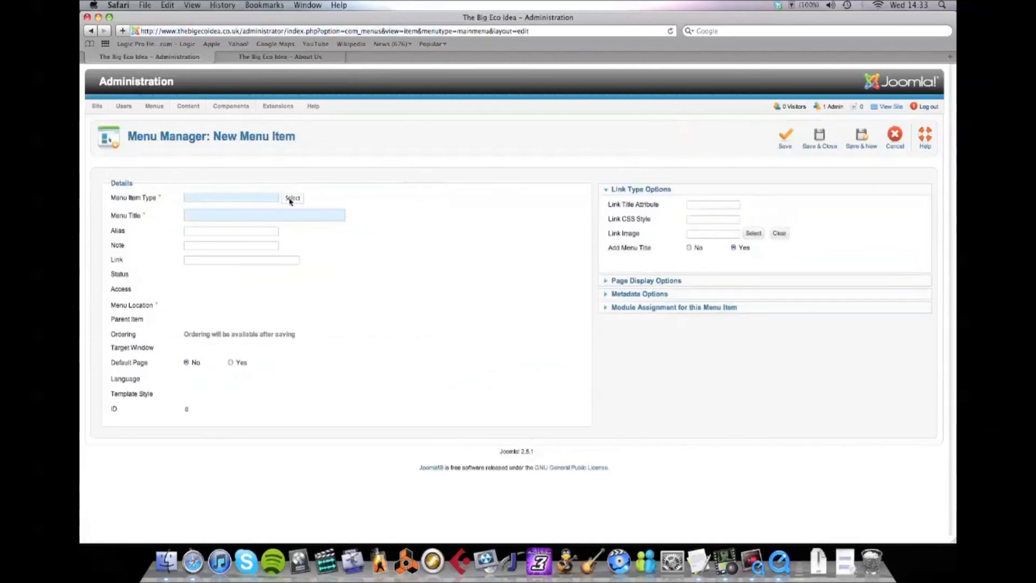
pyautogui.click(292, 198)
pyautogui.scroll(-3, 437, 269)
pyautogui.scroll(-2, 435, 281)
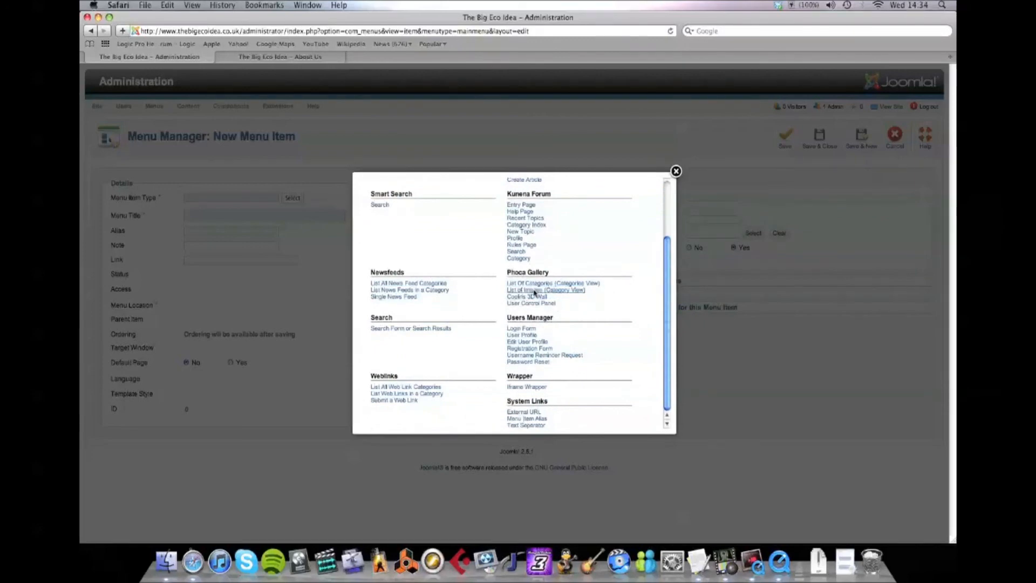
pyautogui.scroll(1, 467, 301)
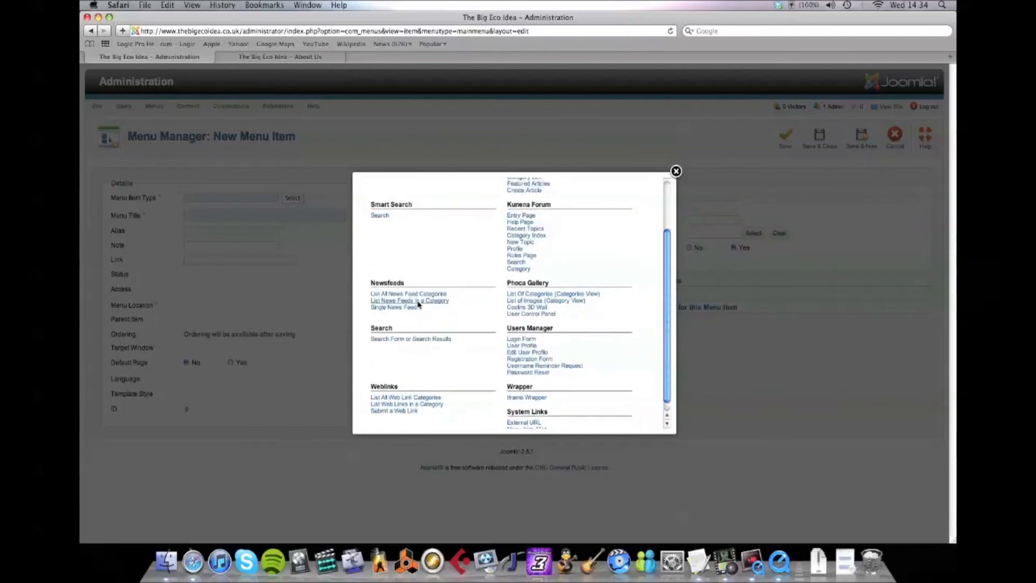
pyautogui.scroll(5, 410, 300)
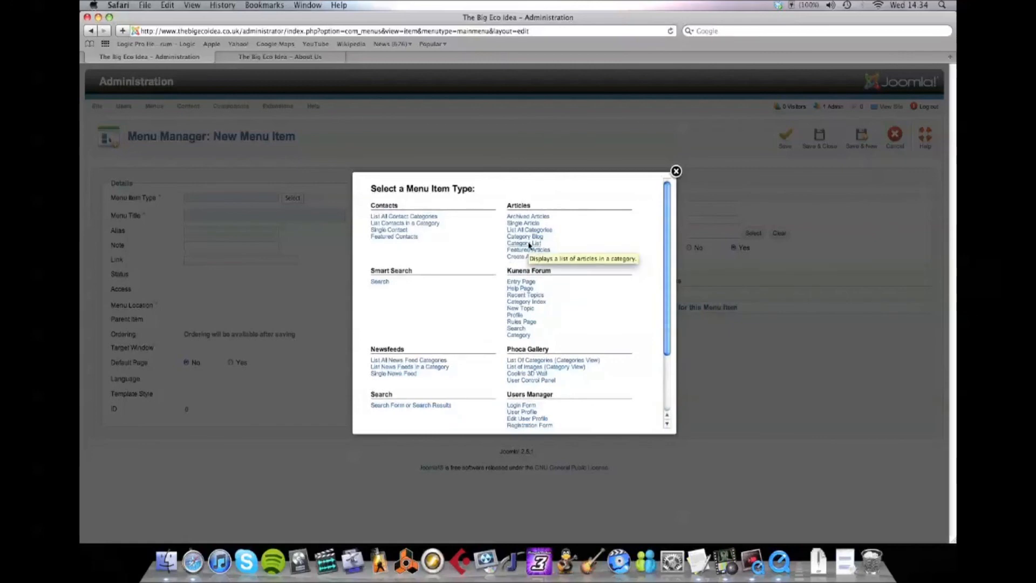
# - Look at the live About Us page, review the menu item types again, and close the type list without choosing one
pyautogui.click(281, 58)
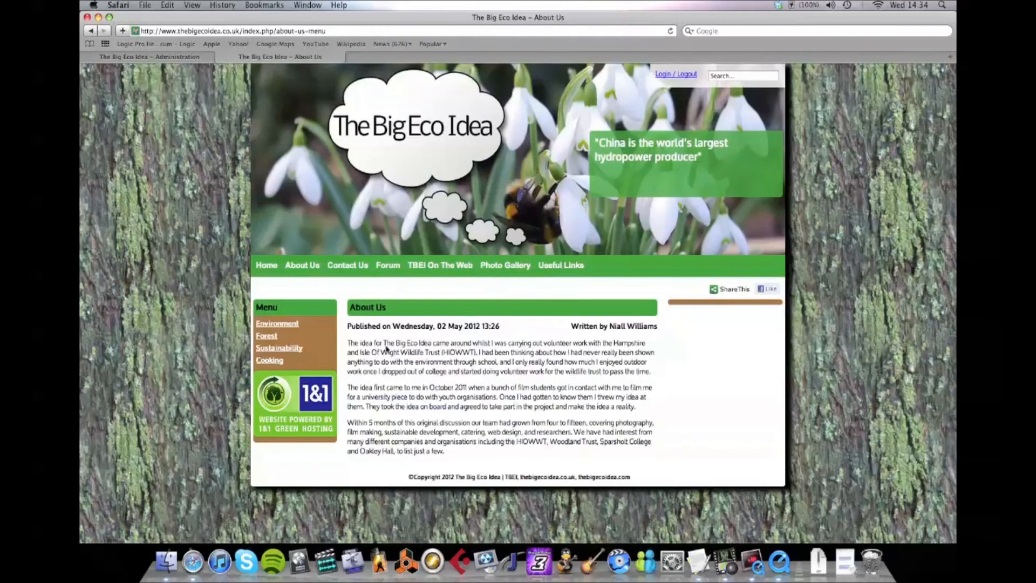
pyautogui.click(160, 58)
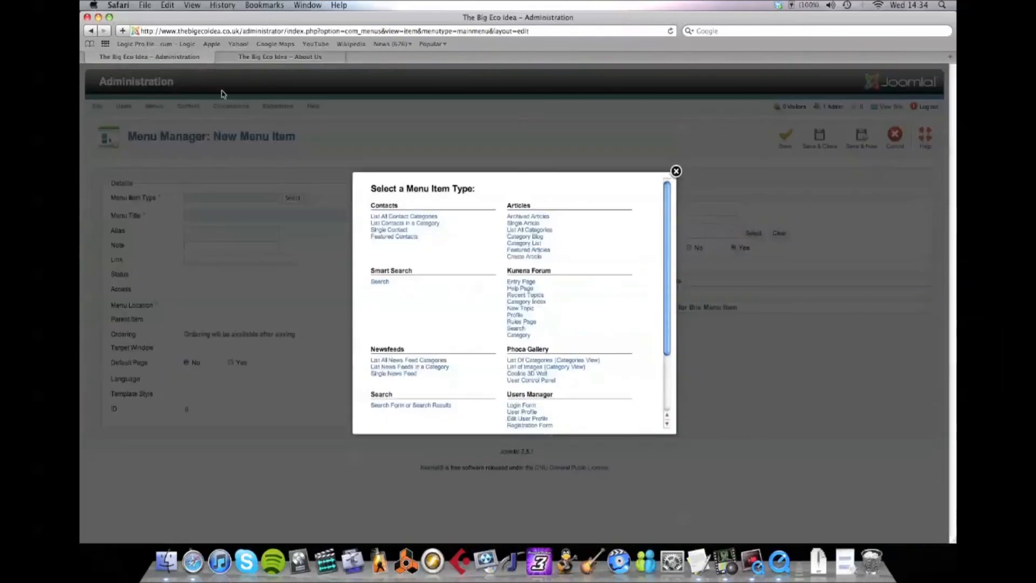
pyautogui.scroll(-2, 393, 218)
pyautogui.scroll(3, 448, 224)
pyautogui.click(676, 172)
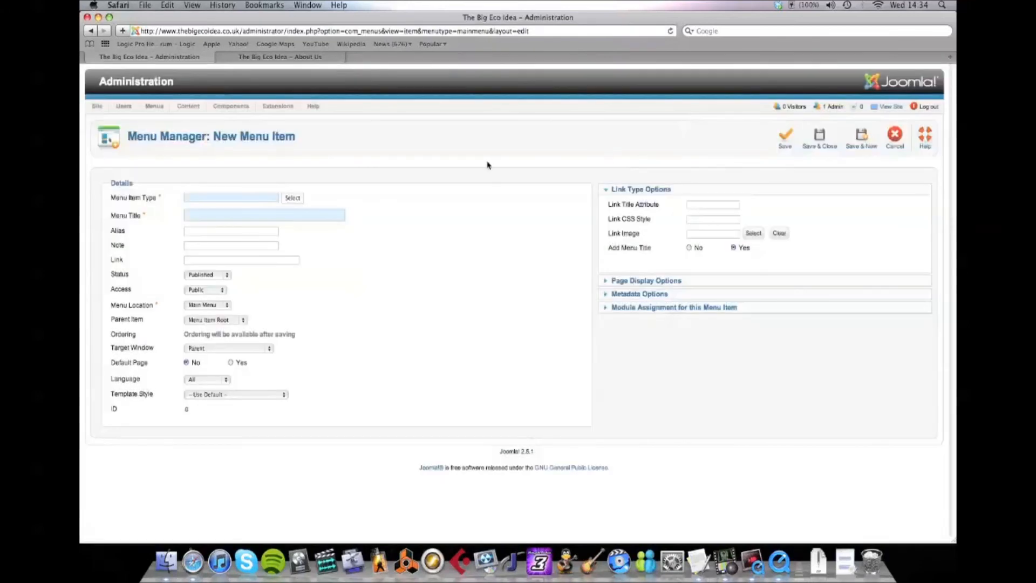